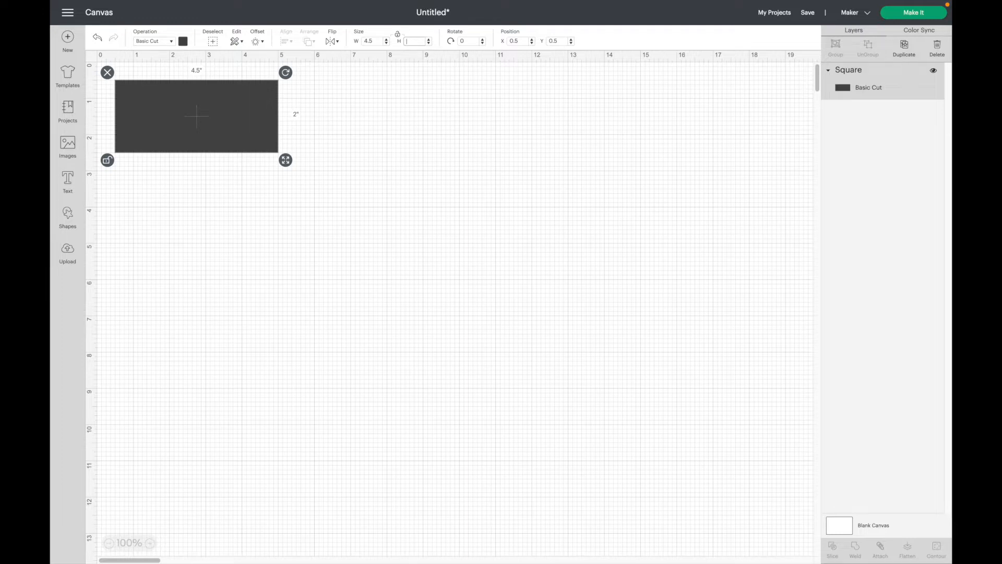
Make the rectangle 4.5 × 6.75 in with locked proportions, placed at X 1.5, Y 0.
key("Return")
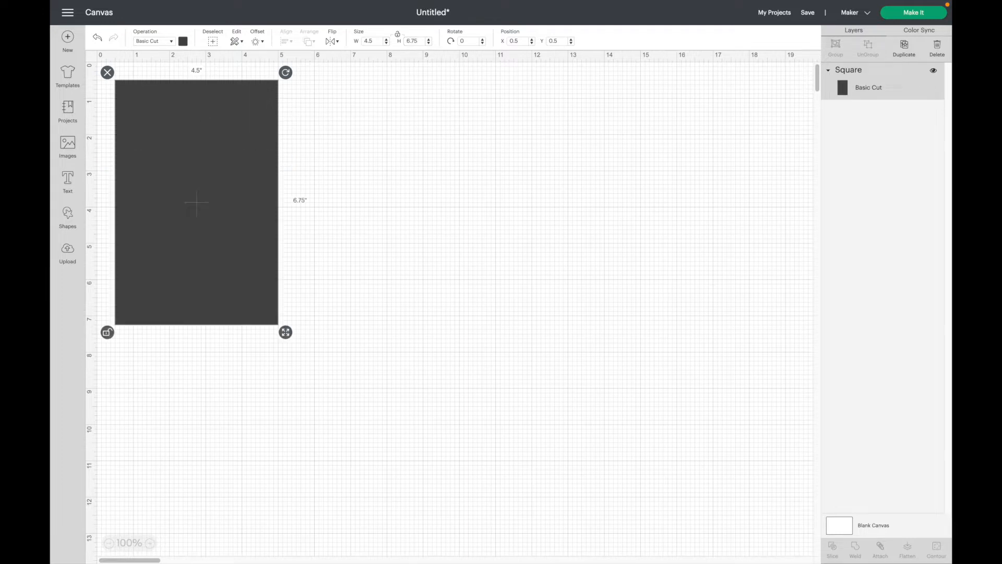
left_click(107, 332)
left_click(517, 41)
type("1.5")
key("Tab")
type("0")
key("Return")
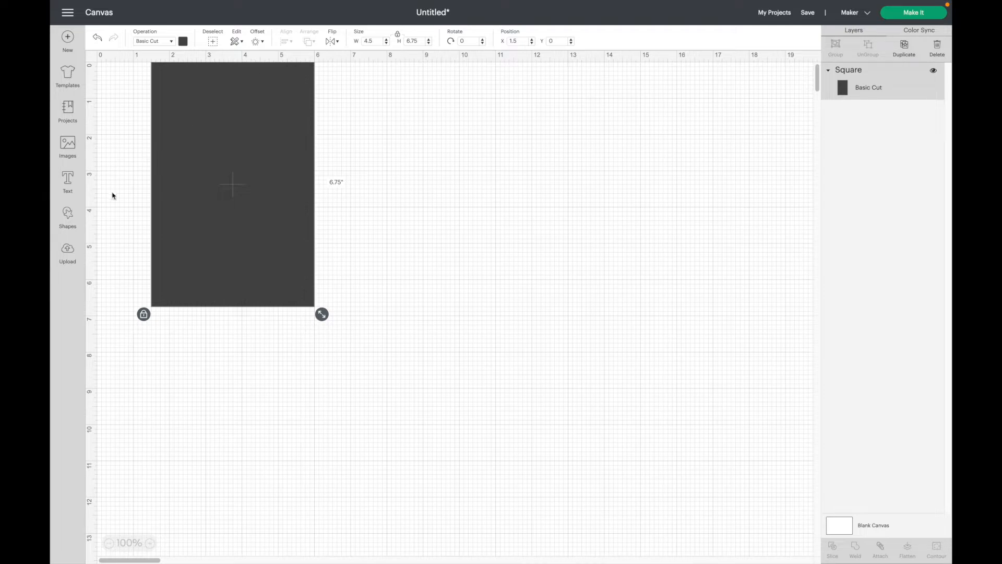
left_click(69, 214)
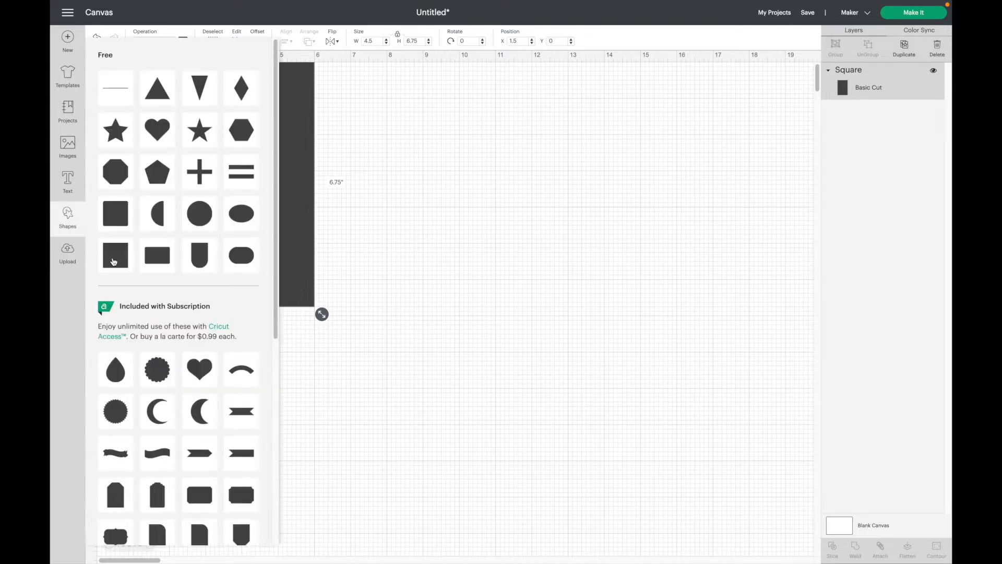
Add a square and resize it, unlocked, to a 7.5 × 1.5 in bar.
left_click(115, 262)
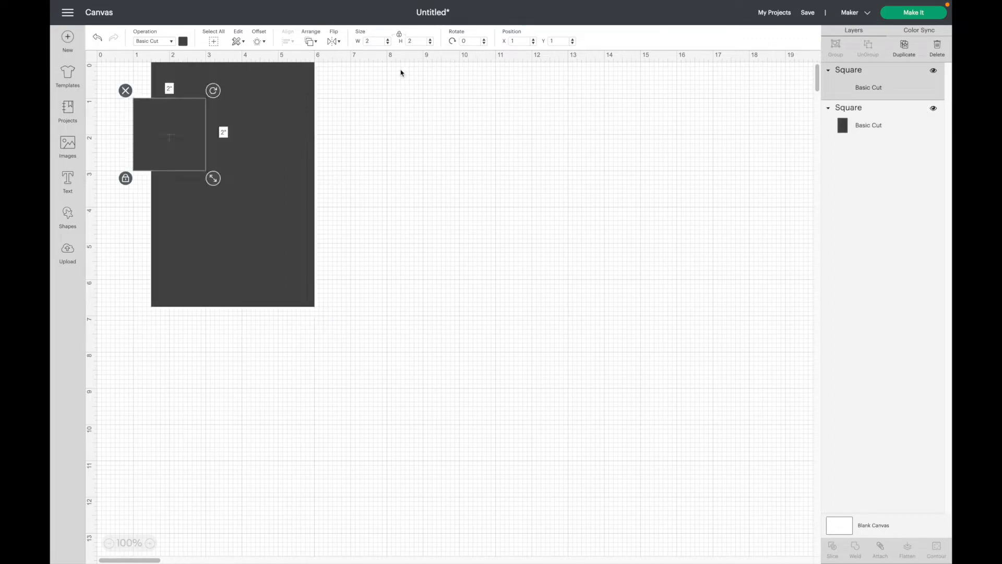
left_click(399, 36)
left_click(368, 41)
type("7.5")
key("Tab")
type("1.5")
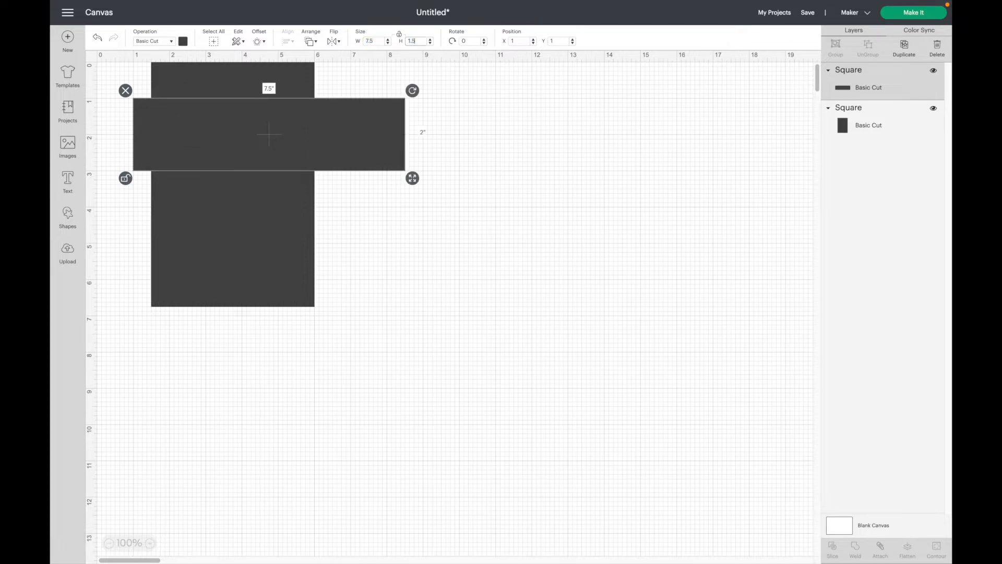
key("Return")
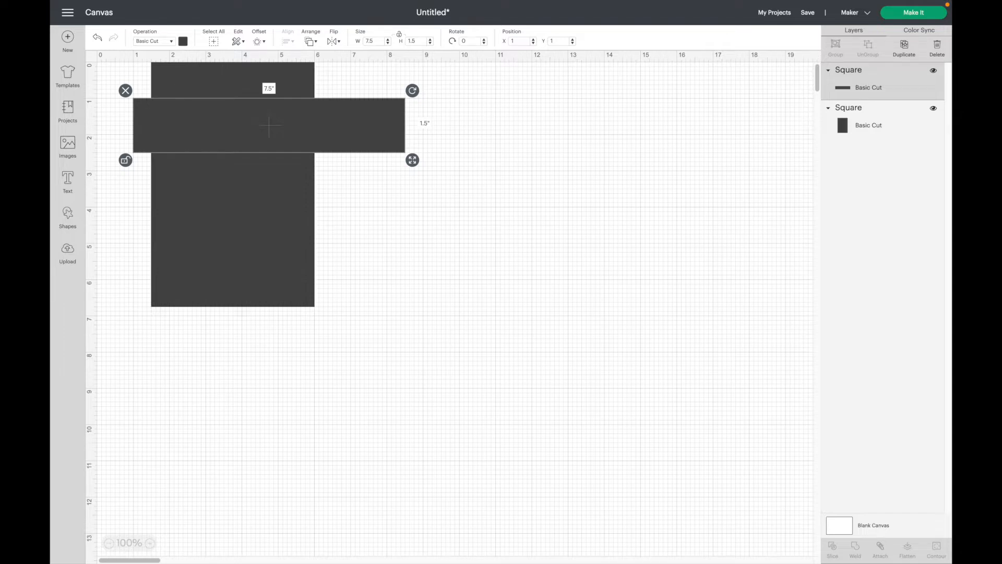
Position the bar at X 0, Y 1.5 across the tall rectangle, then deselect it.
left_click(515, 41)
type("0")
key("Tab")
type(".5")
key("Return")
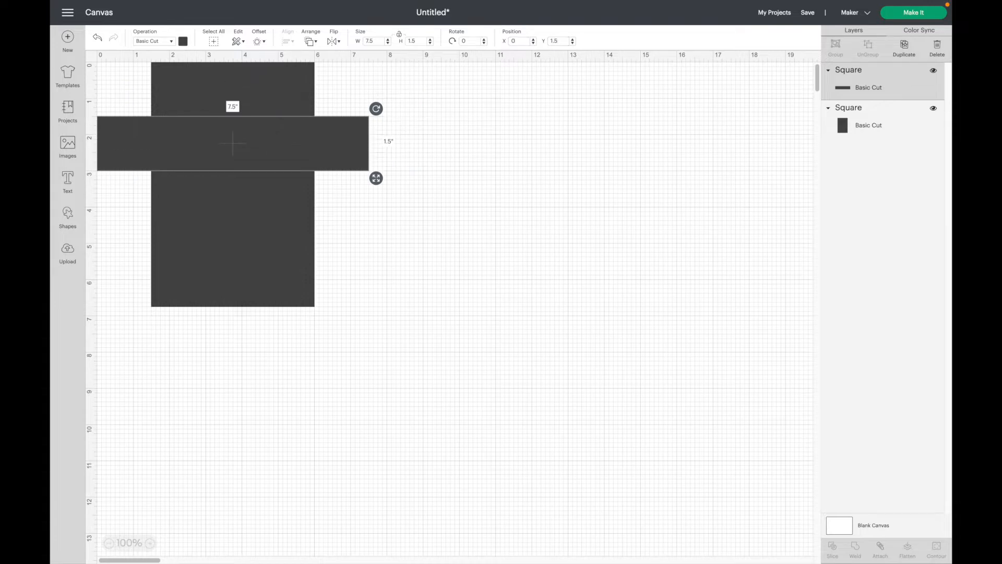
left_click(633, 227)
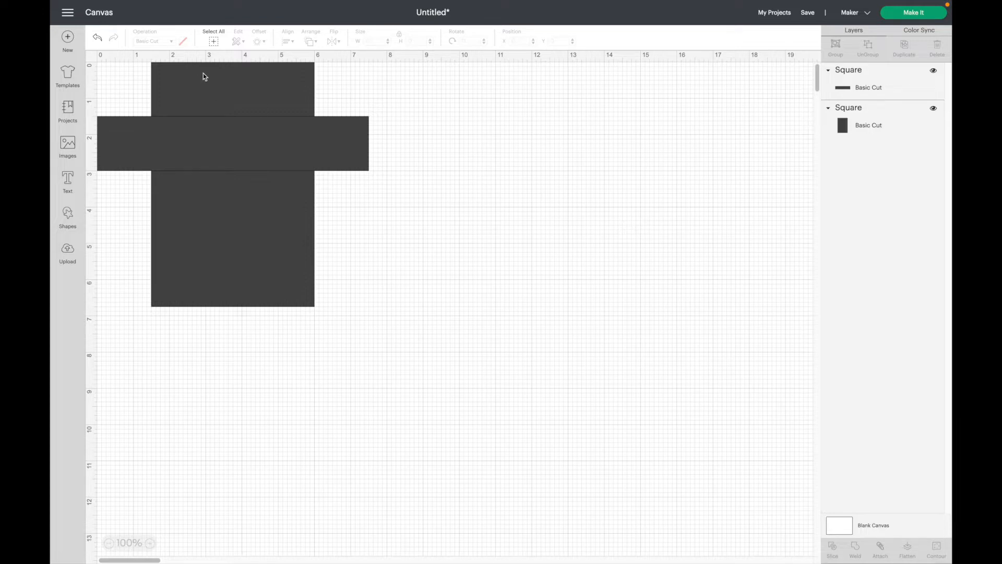
Color both rectangles white and weld them into one 7.5 × 6.75 in T-shirt shape.
left_click(213, 41)
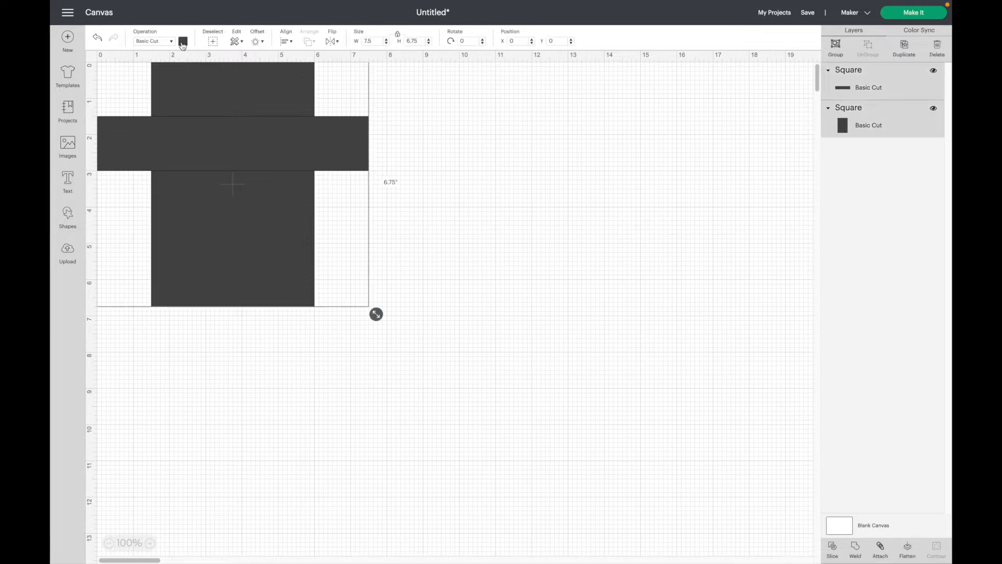
left_click(183, 41)
left_click(193, 135)
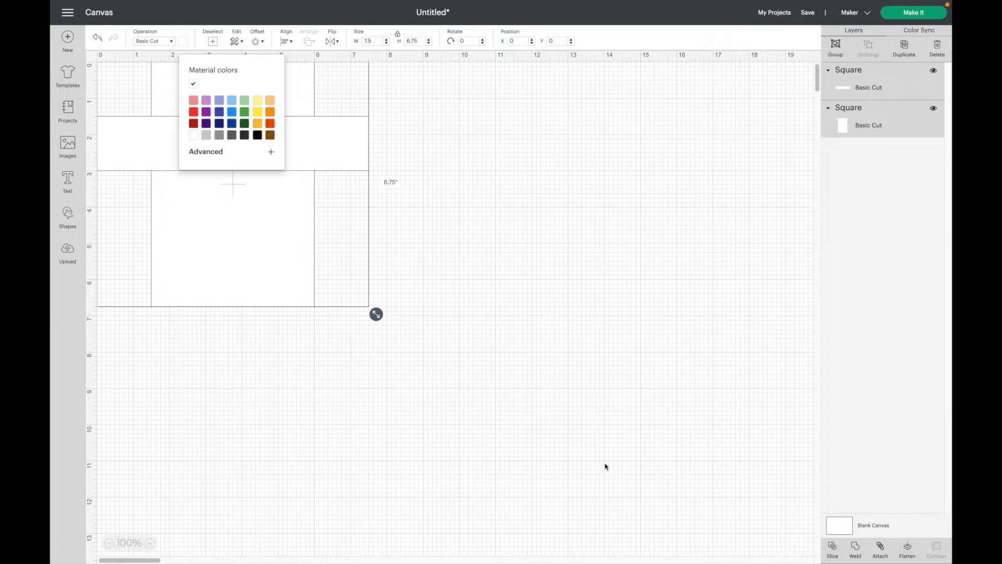
left_click(856, 549)
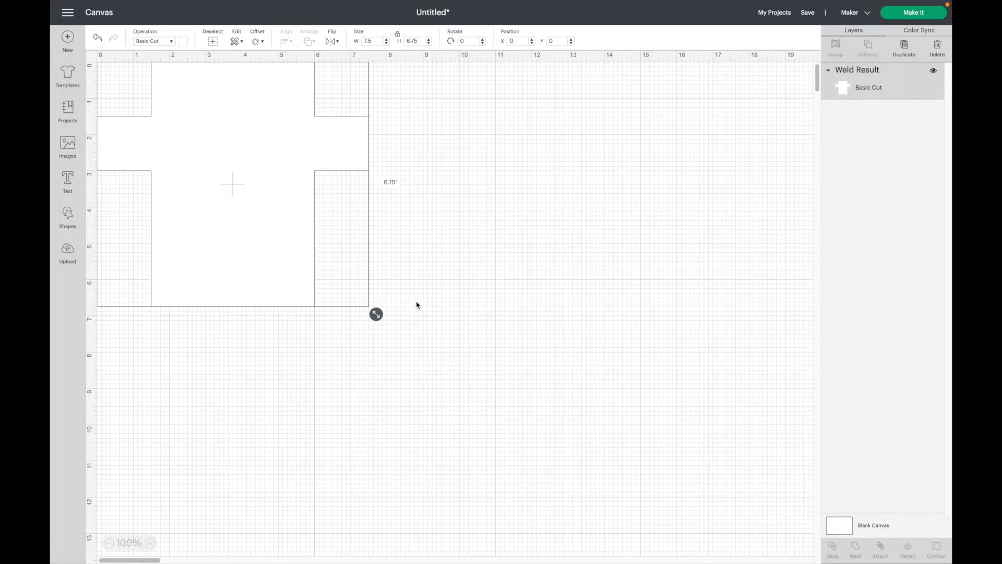
Add a hexagon and a 2 in square, then drag the T-shirt shape right to X 7.597.
left_click(68, 215)
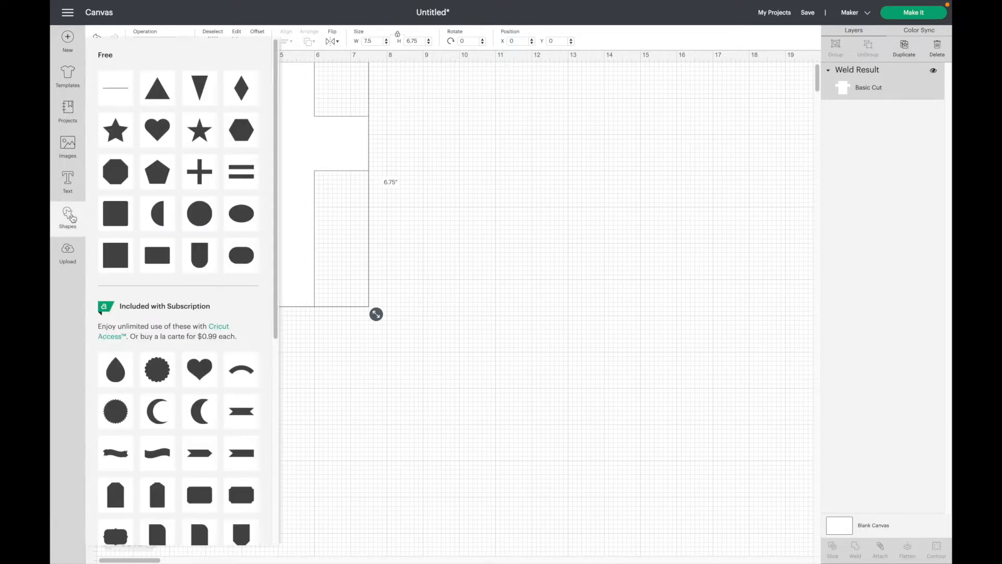
left_click(237, 138)
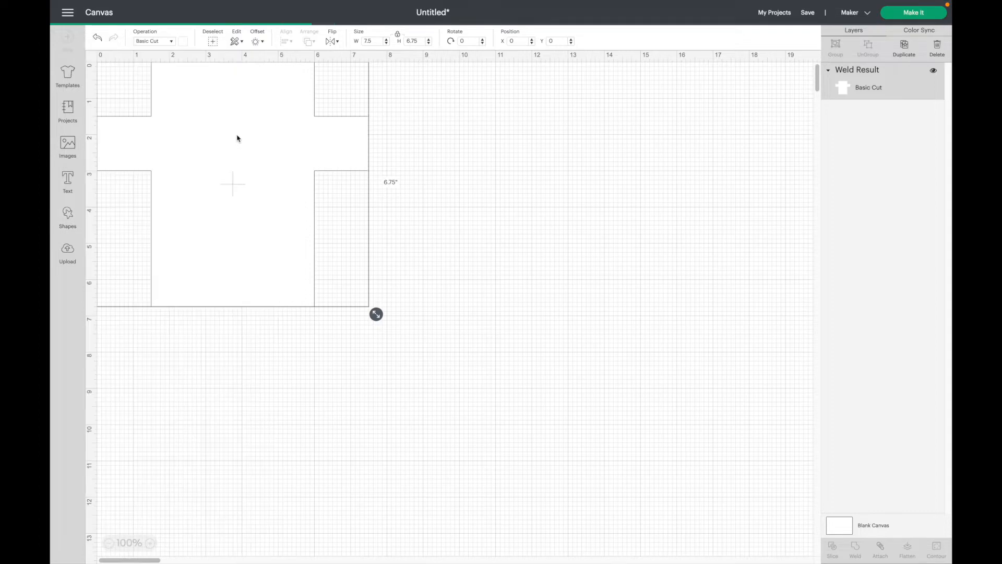
left_click(66, 216)
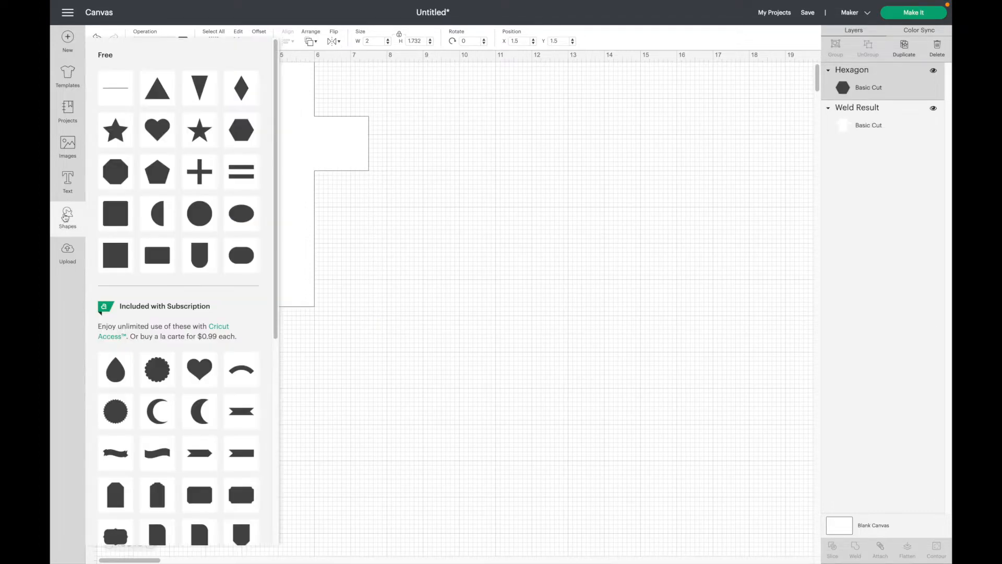
left_click(120, 255)
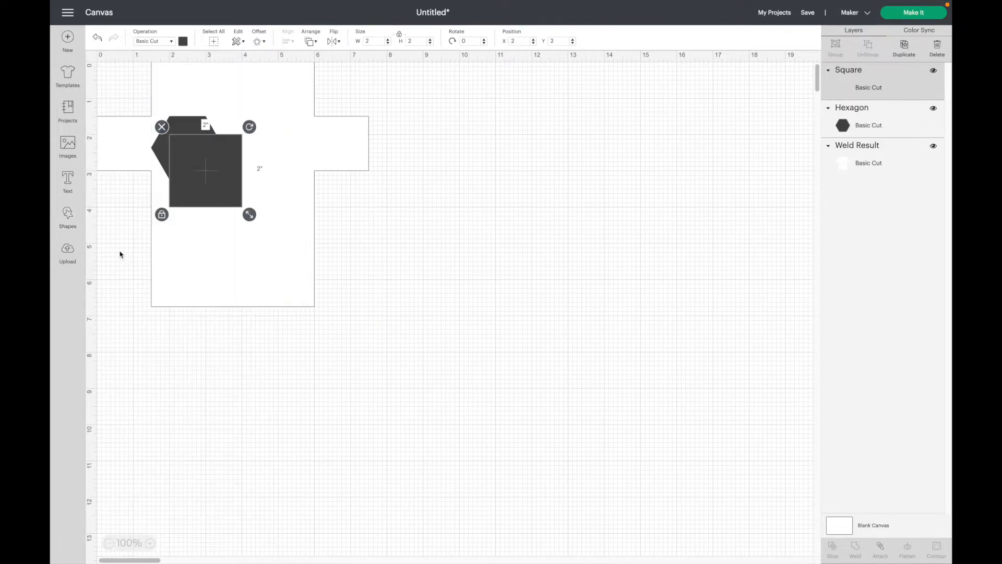
left_click(358, 371)
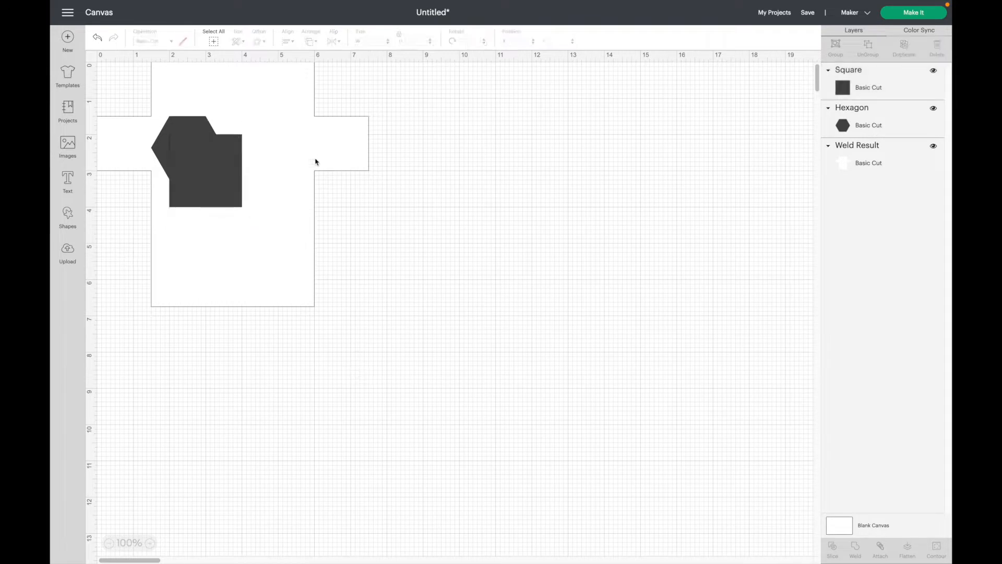
left_click(293, 148)
left_click_drag(292, 147, 566, 146)
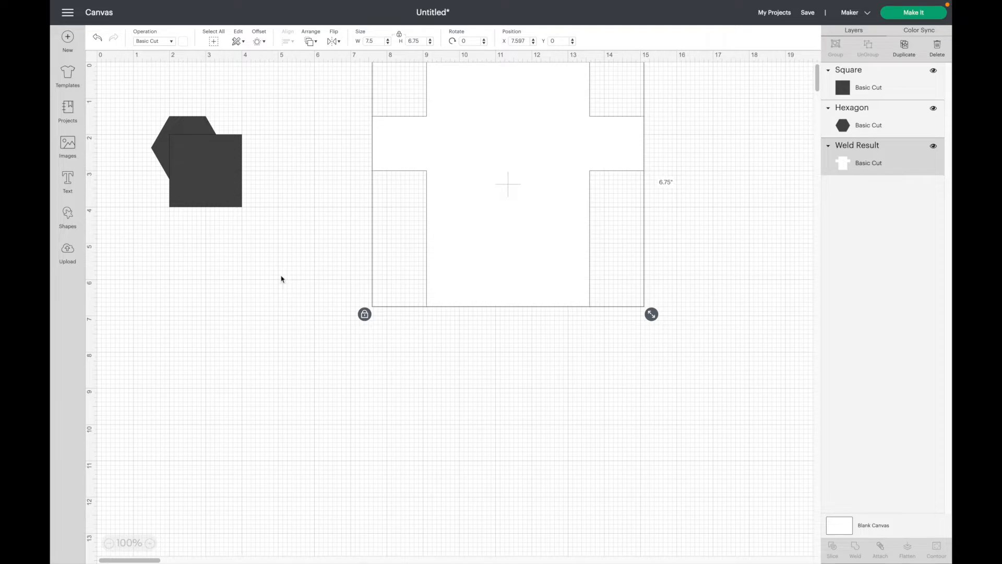
Place the hexagon at X 0, Y 0 and the square at X 0, Y 0.875 over it.
left_click(157, 144)
left_click(517, 41)
type("0")
key("Tab")
type("0")
key("Return")
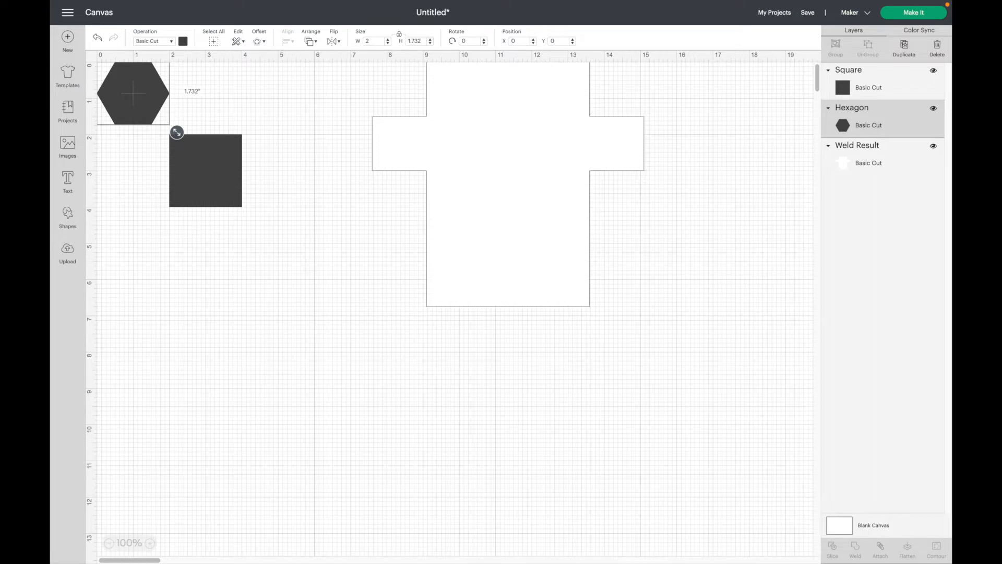
left_click(205, 170)
left_click(517, 41)
type("0")
key("Tab")
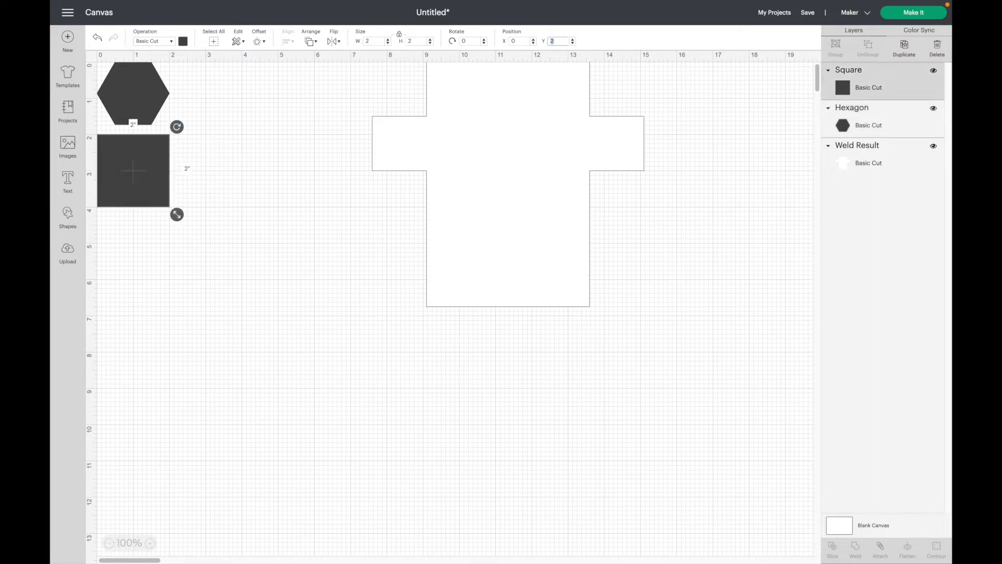
type(".875")
key("Return")
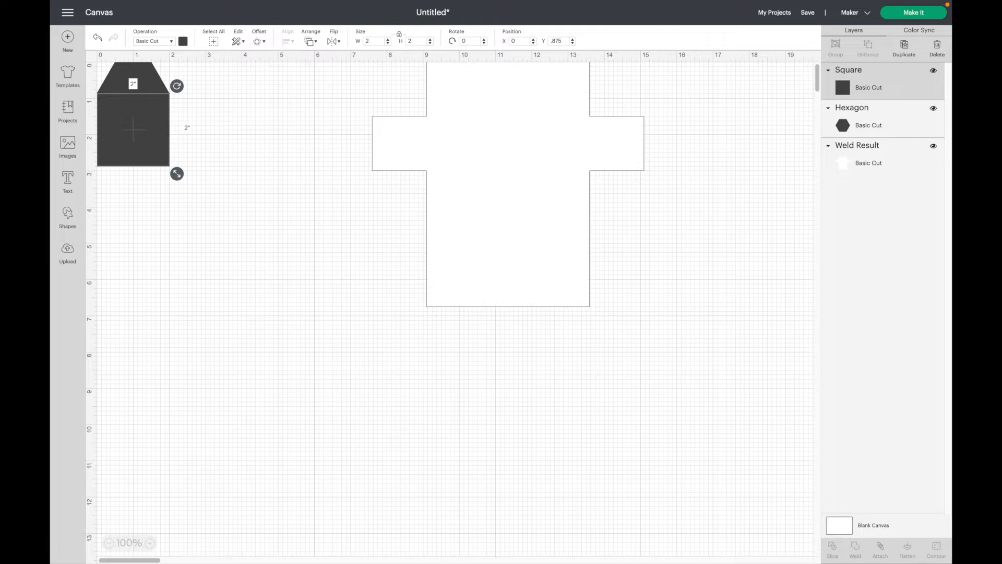
Select the hexagon and square together and slice them into four pieces.
left_click(251, 134)
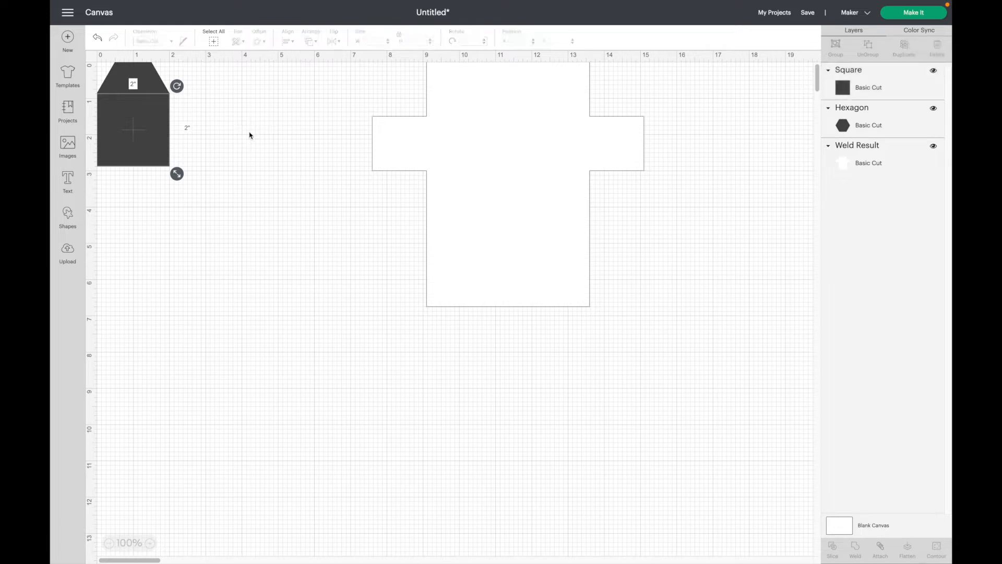
left_click_drag(189, 154, 106, 60)
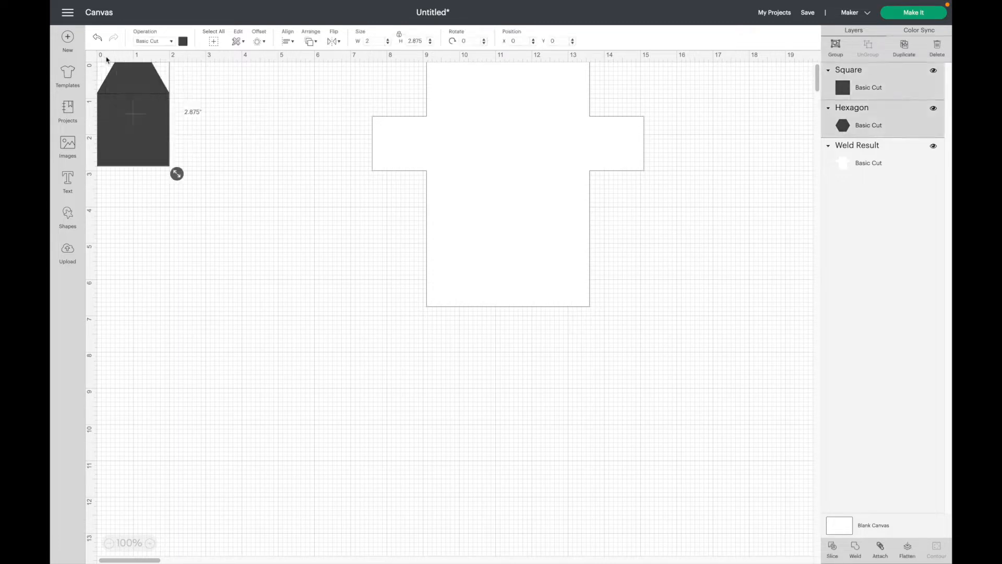
left_click(832, 548)
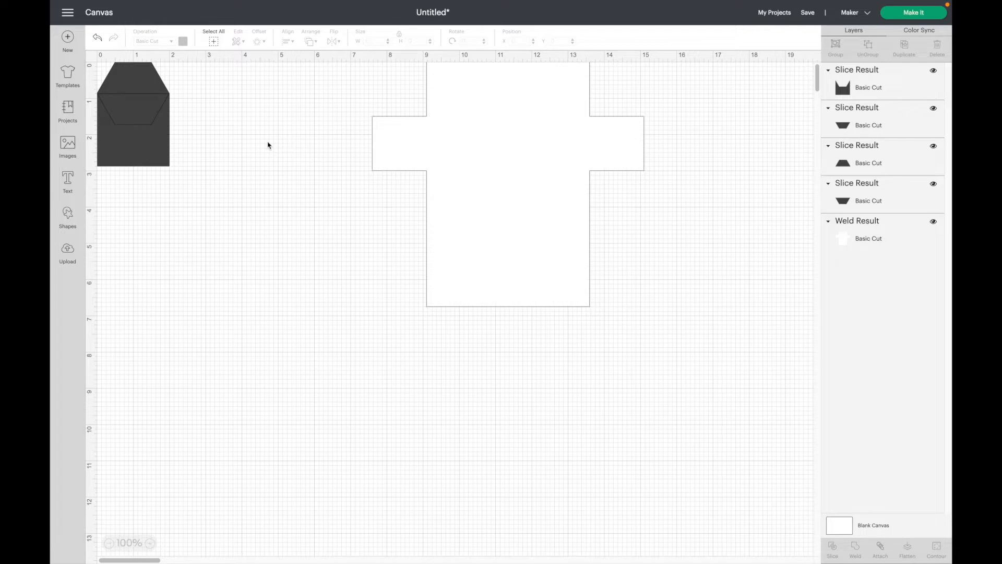
Pull out the trapezoid slice, delete the other three pieces, and color it white.
left_click_drag(139, 83, 332, 249)
left_click_drag(114, 79, 162, 183)
key("Delete")
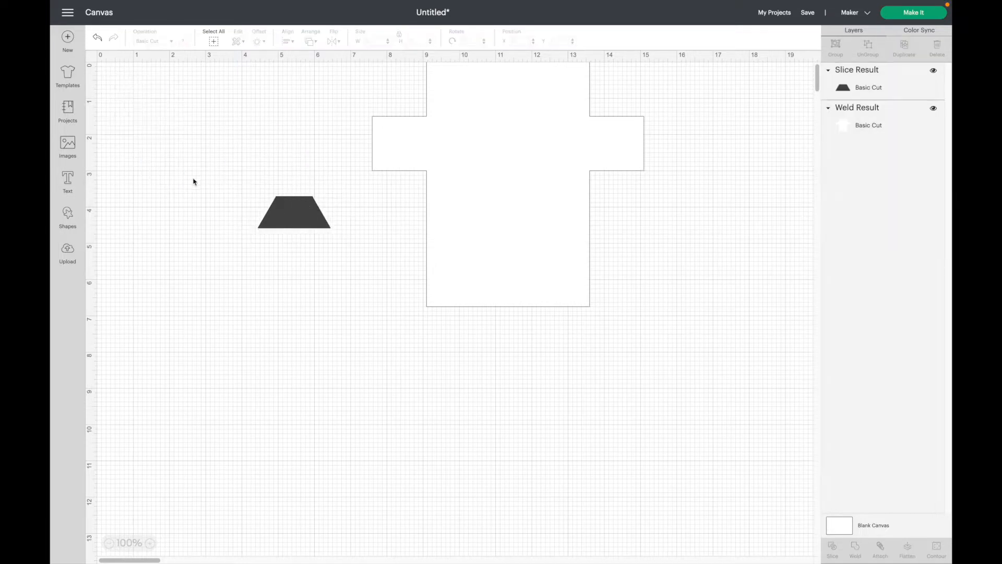
left_click(298, 215)
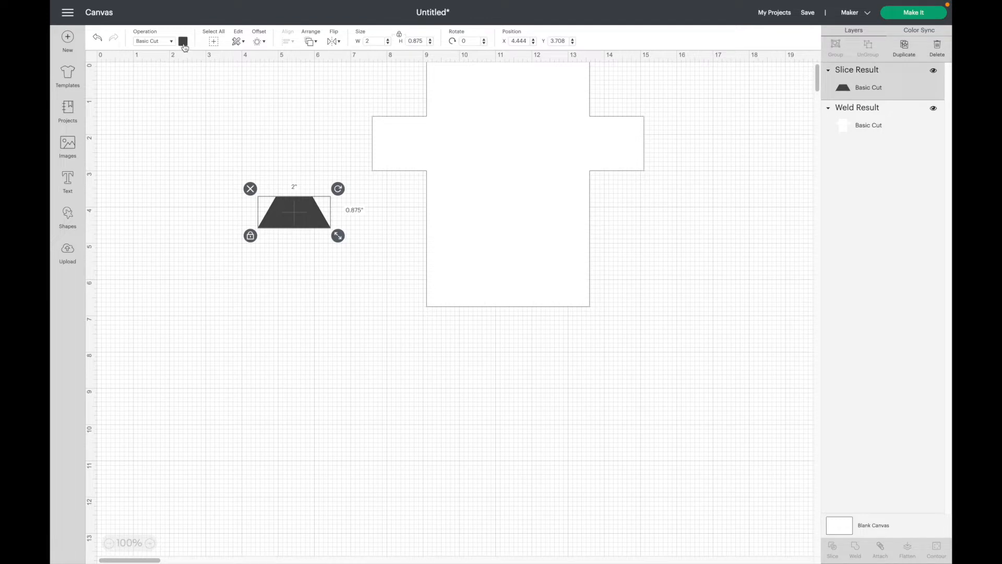
left_click(183, 42)
left_click(192, 136)
left_click(288, 281)
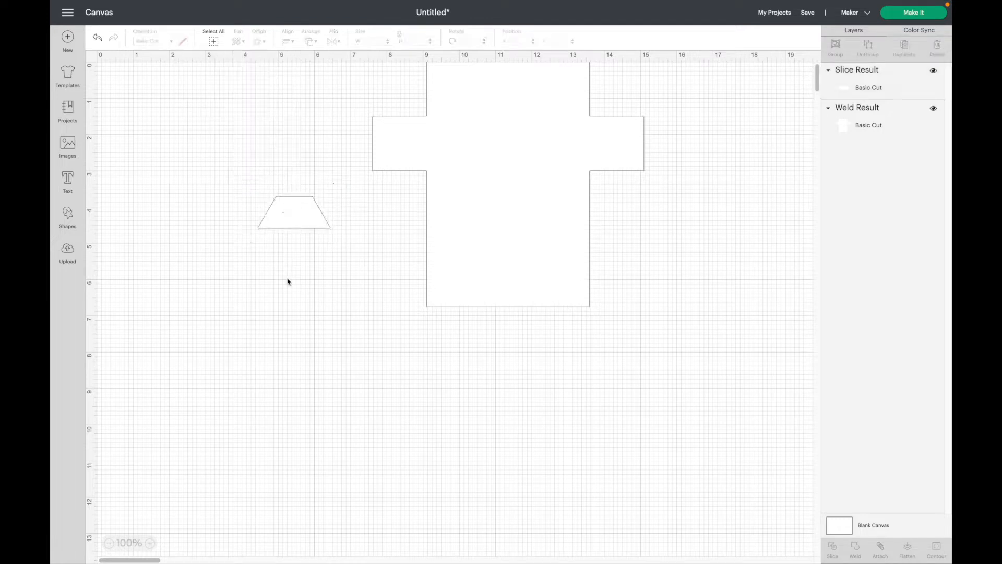
Place the trapezoid beside the T-shirt's lower right and move the T-shirt to X 0.
left_click(298, 215)
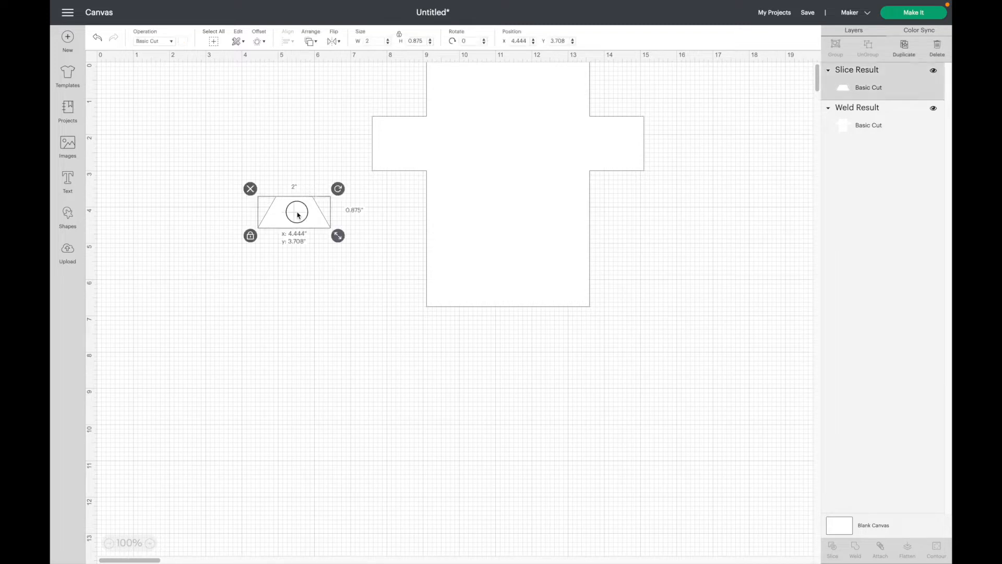
left_click_drag(302, 230, 645, 268)
left_click(496, 235)
left_click(521, 40)
type("0")
key("Return")
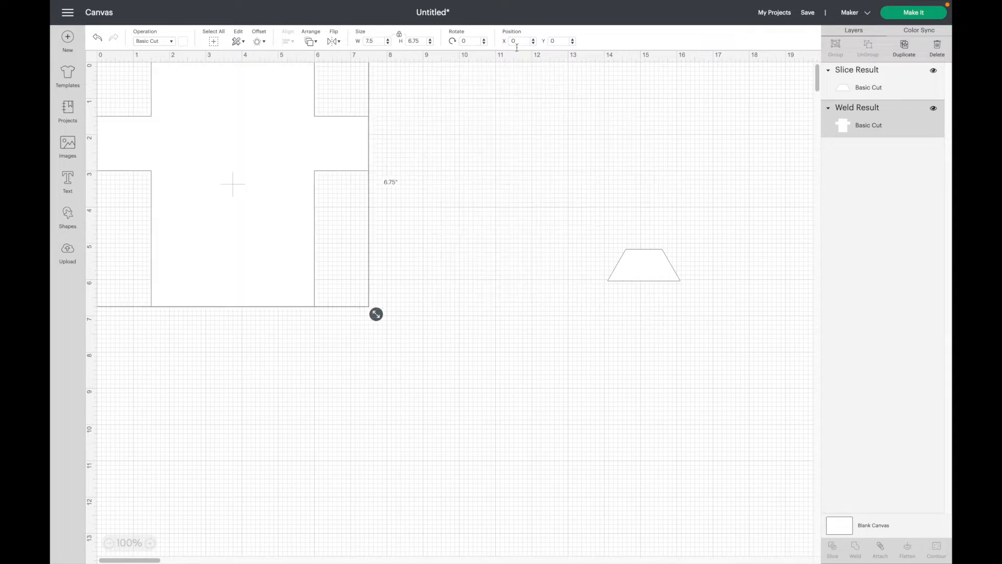
Resize the trapezoid, proportions unlocked, to 1.5 × 0.5 in.
left_click(461, 174)
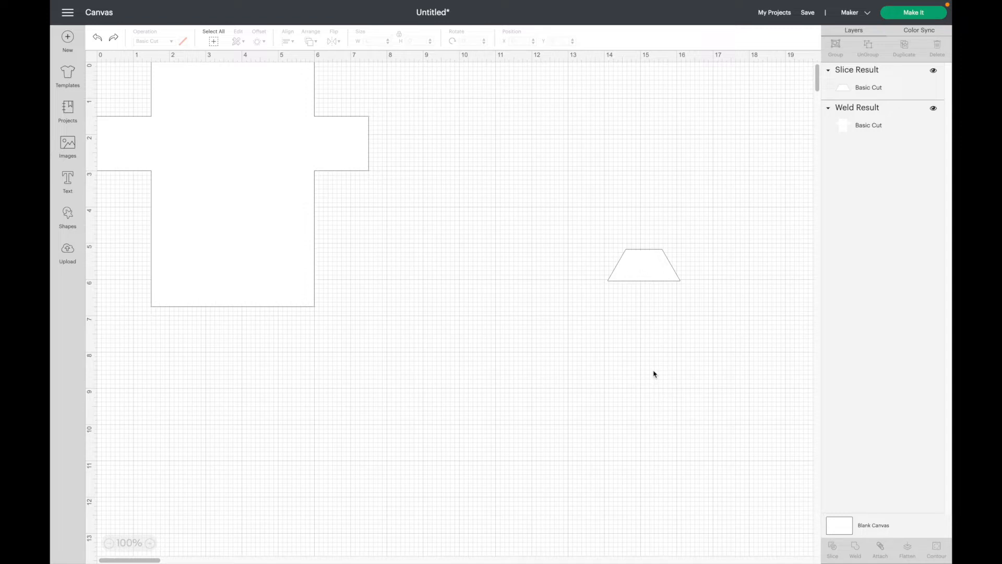
left_click(645, 270)
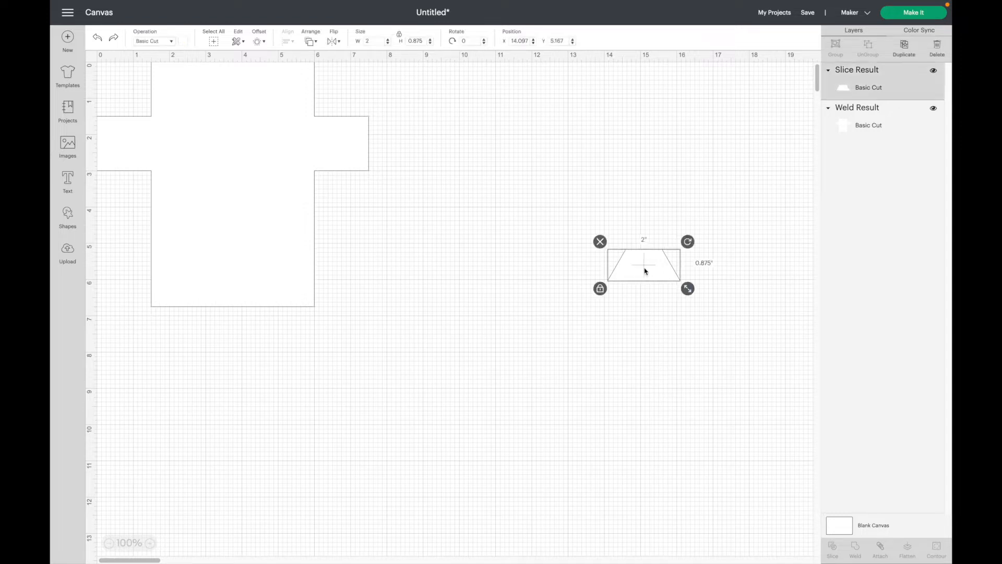
left_click(399, 35)
left_click(368, 43)
type("1.5")
left_click(410, 41)
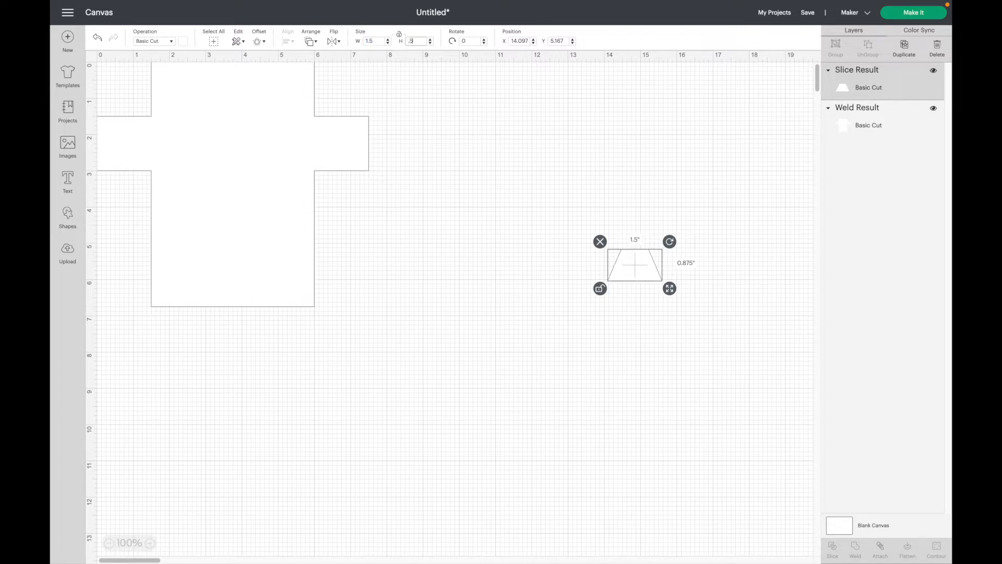
key("Return")
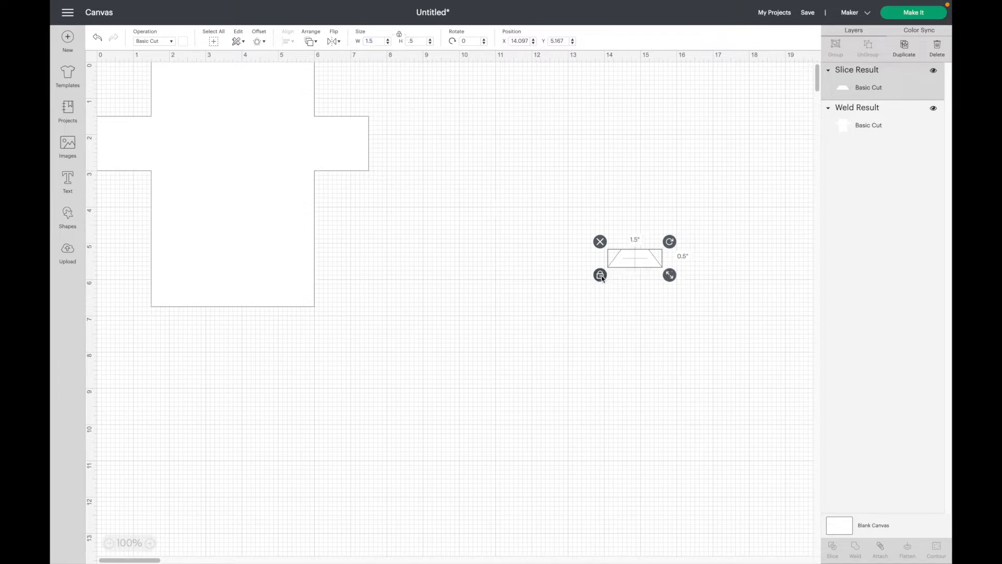
Duplicate the trapezoid and arrange the copy below the original.
left_click(907, 50)
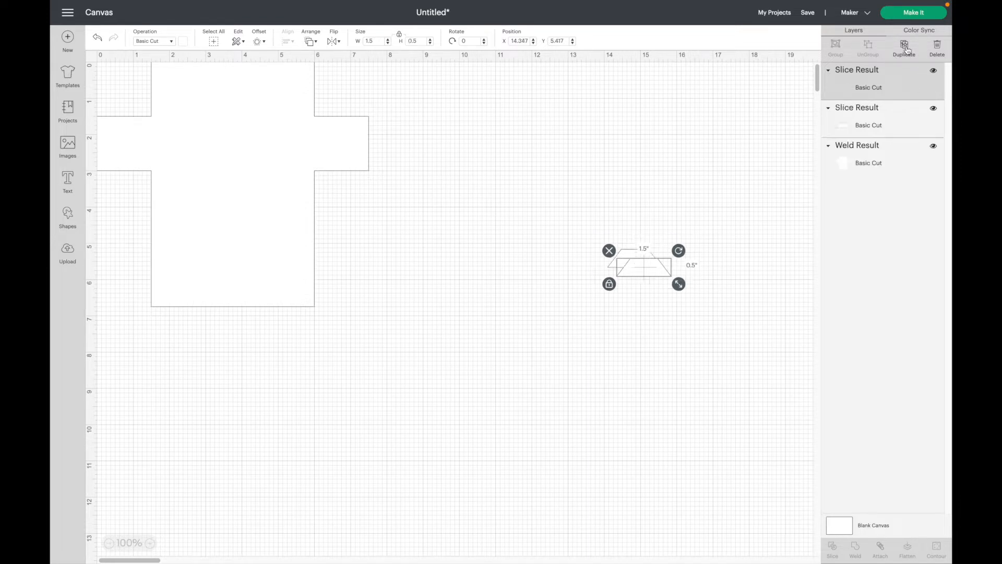
left_click_drag(644, 275, 648, 298)
left_click_drag(633, 258, 580, 170)
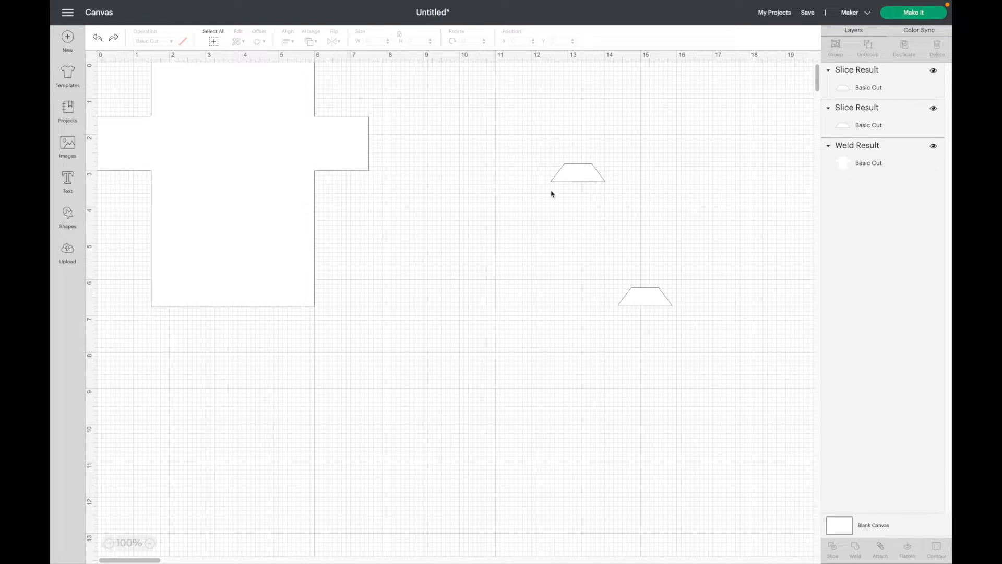
Place the upper trapezoid at X 6, Y 1 on the shirt's top-right corner.
left_click(592, 178)
left_click(524, 42)
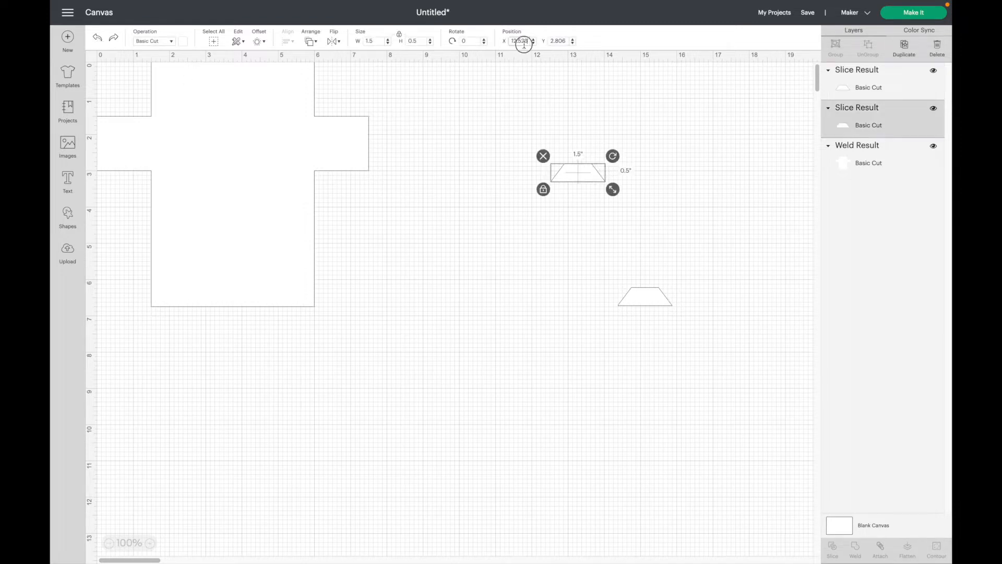
type("6")
key("Tab")
type("1")
key("Return")
Flip the lower trapezoid vertically, place it at X 6, Y 3, and group both trapezoids.
left_click(647, 299)
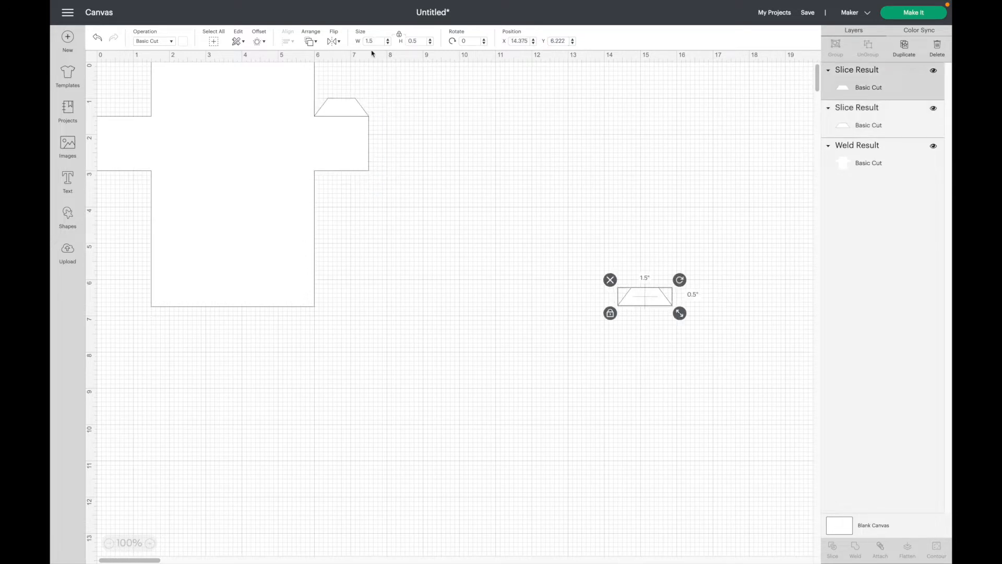
left_click(334, 43)
left_click(355, 69)
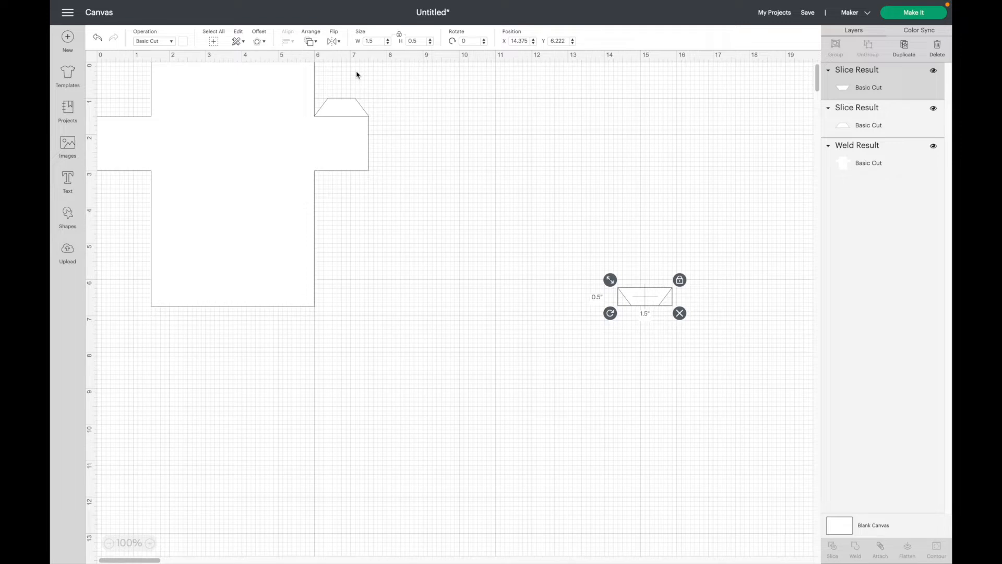
type("6")
key("Tab")
type("3")
key("Tab")
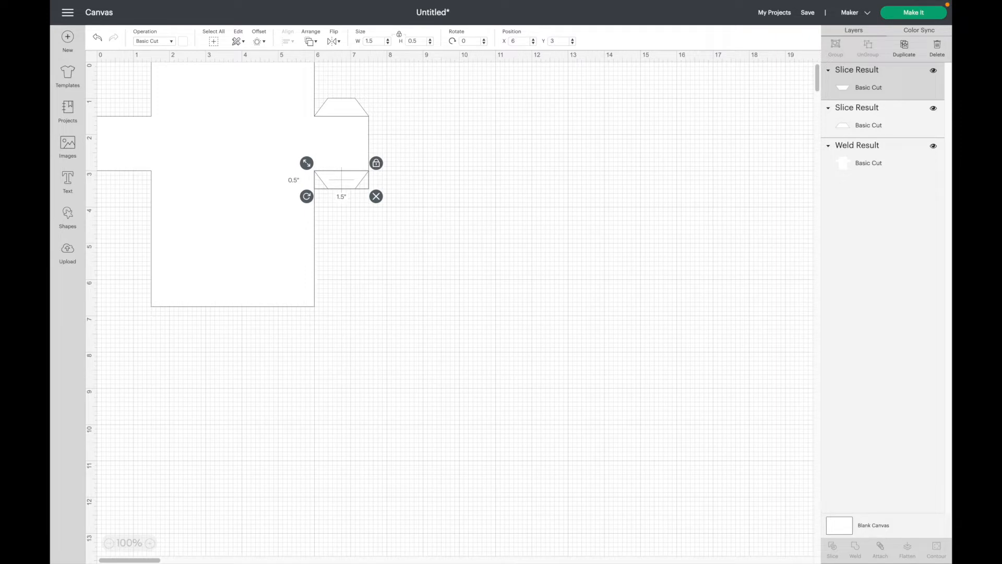
left_click(343, 105, "shift")
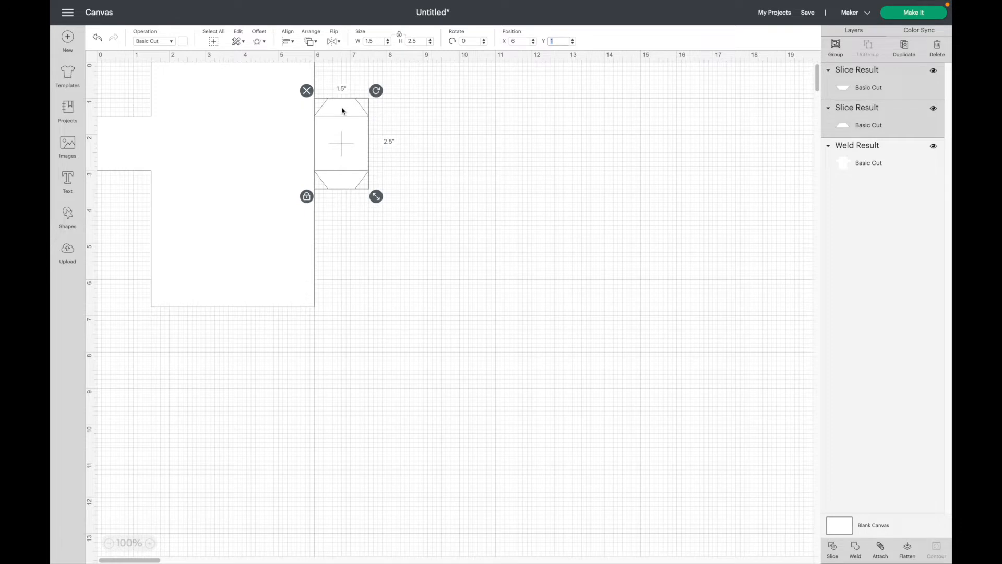
left_click(836, 45)
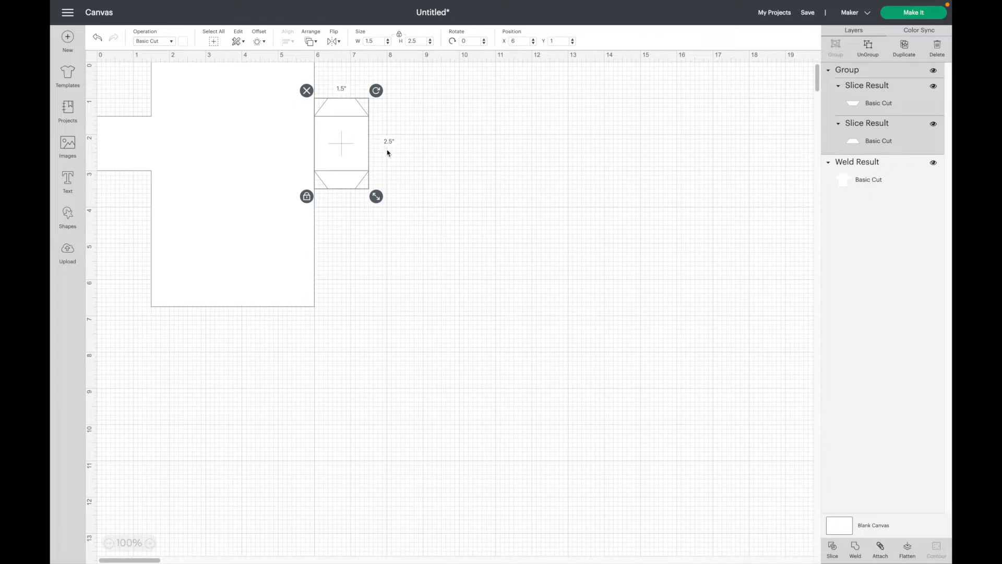
Duplicate the lower trapezoid and move the copy off to the right.
left_click(500, 164)
left_click(885, 98)
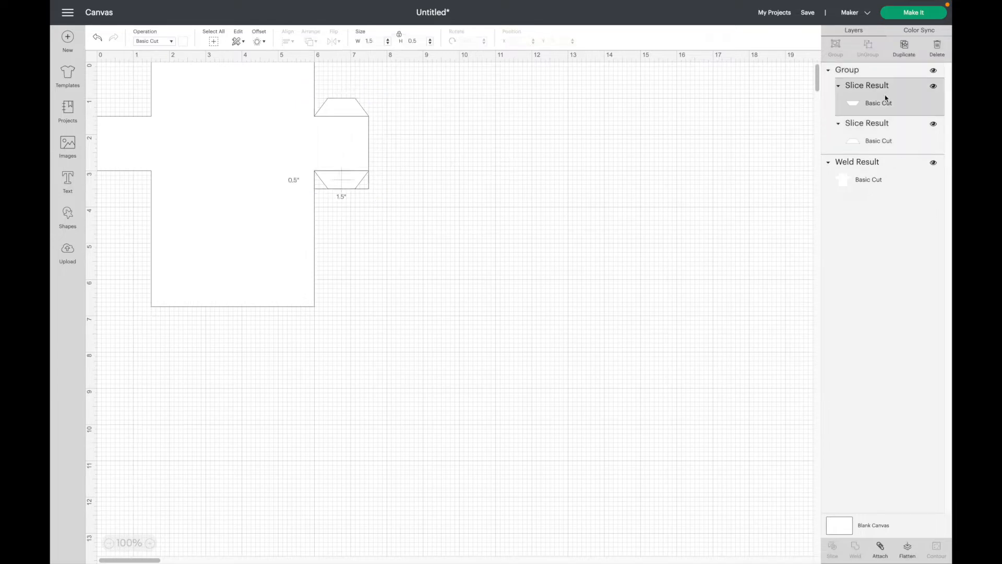
left_click(905, 46)
left_click_drag(347, 188, 500, 193)
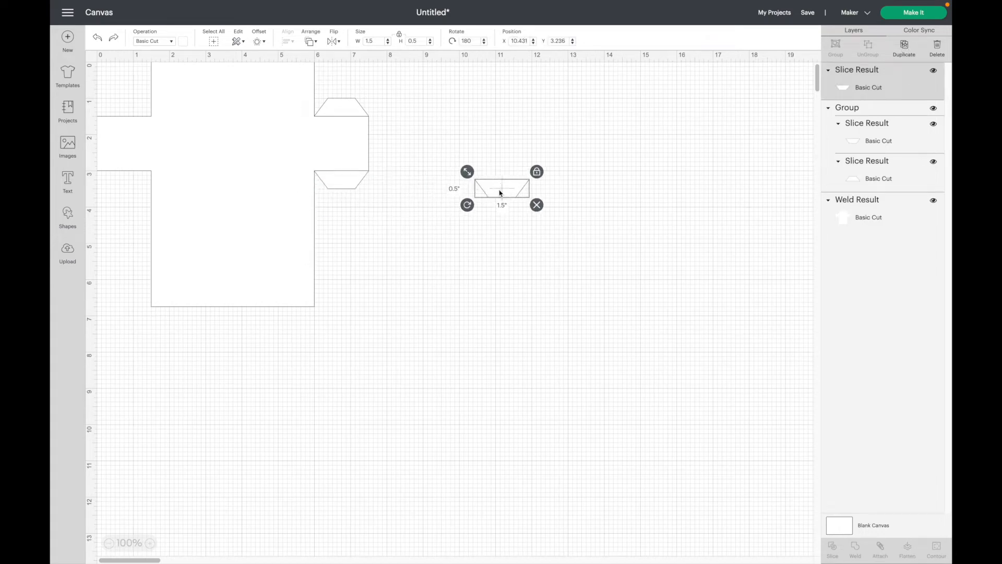
Rotate the copy 90° and position it at X 7.5, Y 1.5 against the right sleeve.
left_click(475, 41)
key("BackSpace")
key("BackSpace")
key("BackSpace")
type("90")
key("Return")
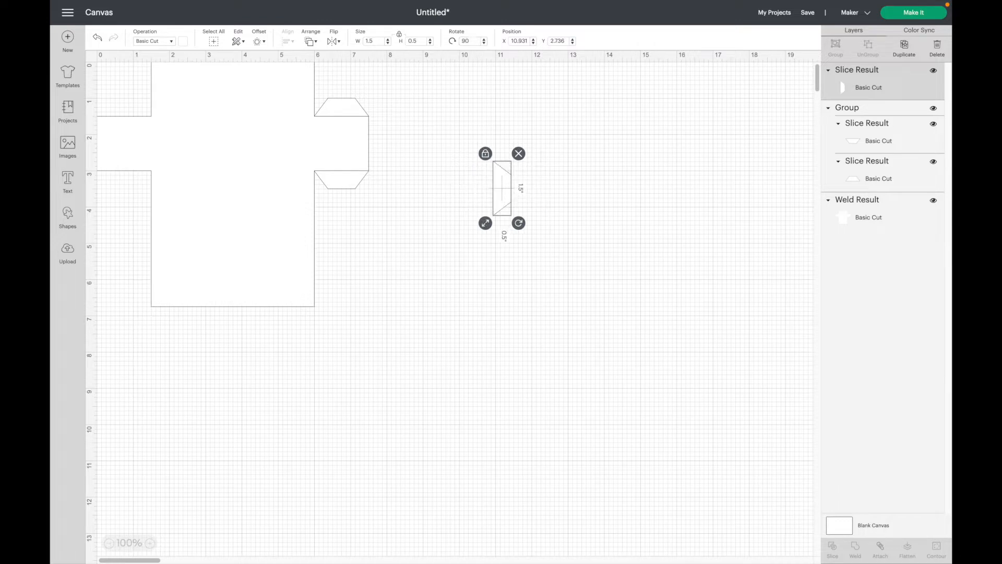
double_click(524, 41)
type("7.5")
key("Tab")
type("1")
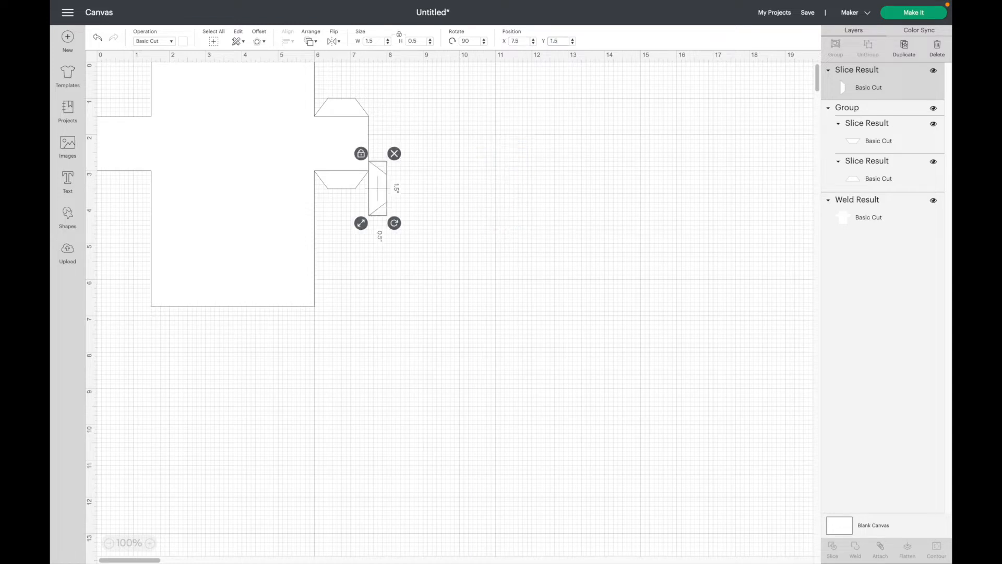
key("Return")
left_click(429, 96)
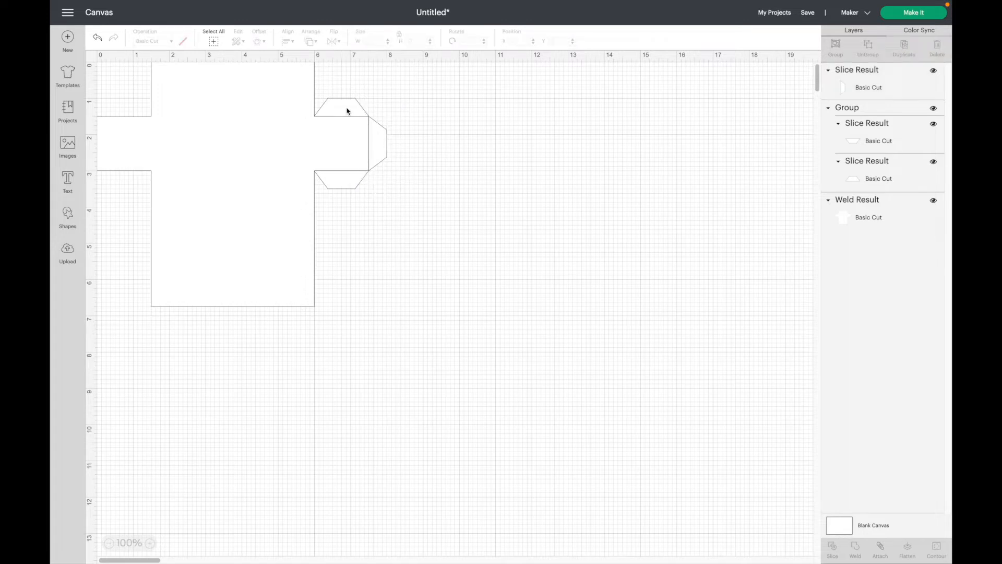
Group the three tabs, duplicate the group, and move the copy away from the shirt.
left_click(347, 111)
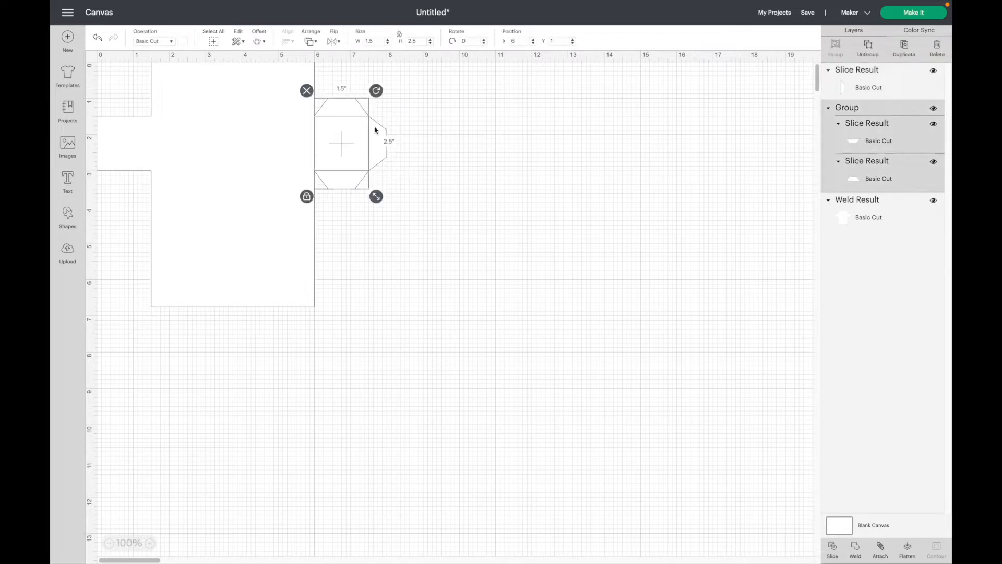
left_click(381, 145, "shift")
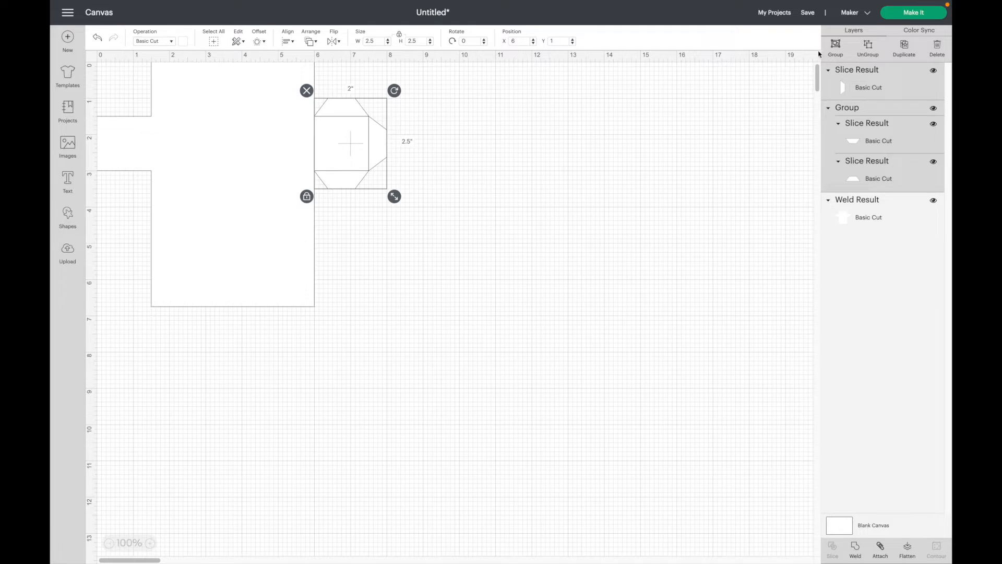
left_click(836, 47)
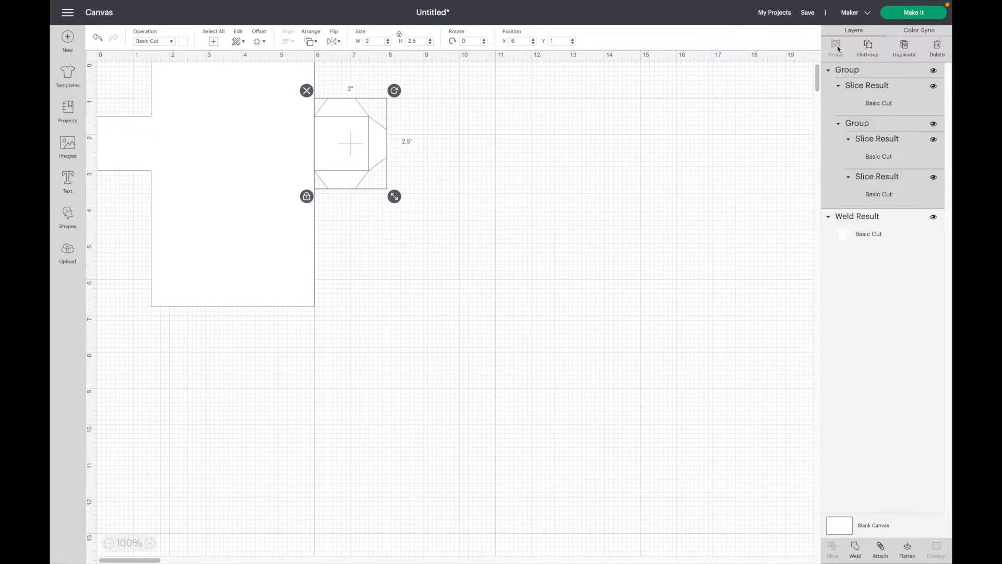
left_click(905, 47)
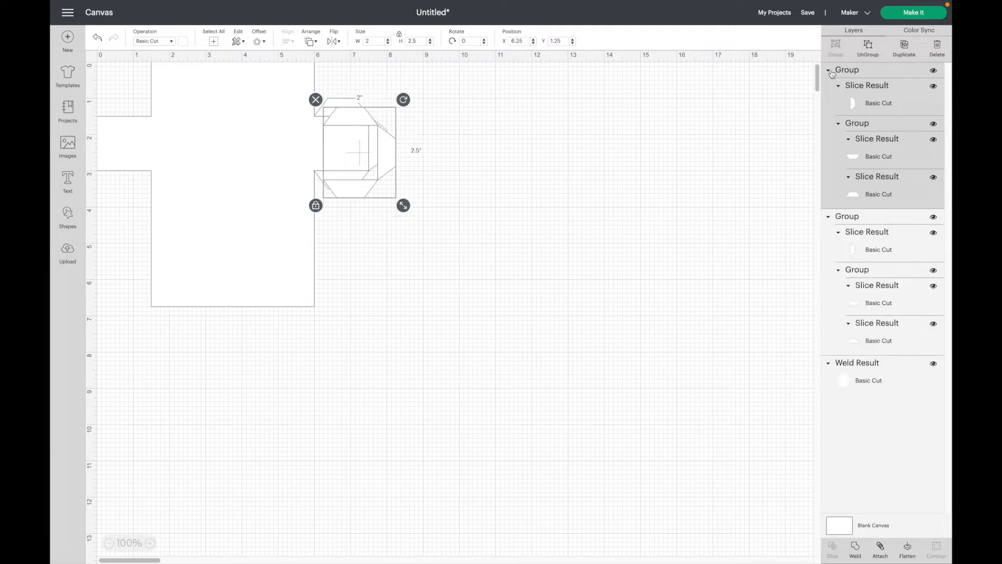
left_click(359, 193)
left_click_drag(359, 193, 590, 371)
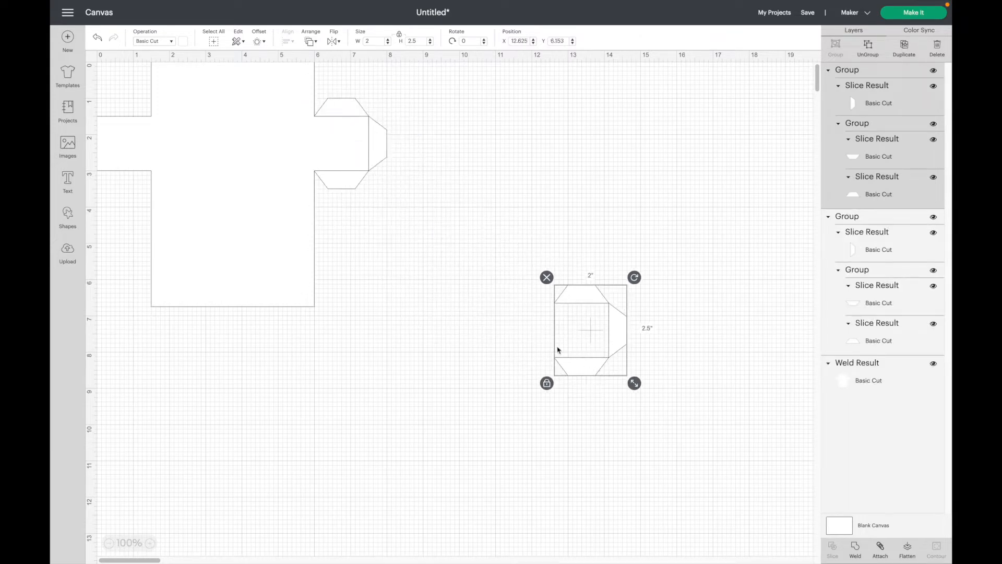
Group the T-shirt with its original tabs and set the group's X position to 2.
left_click_drag(376, 315, 98, 44)
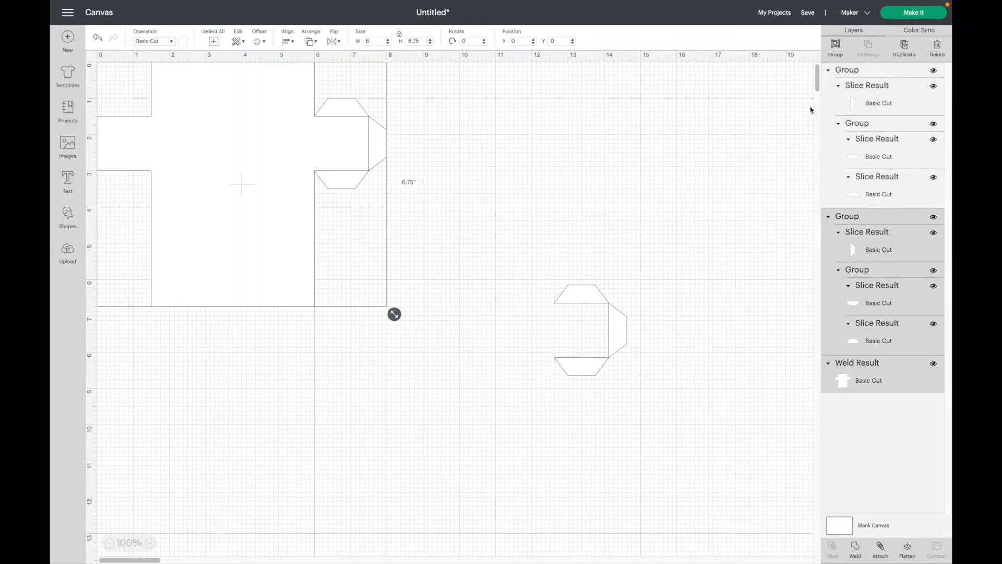
left_click(835, 46)
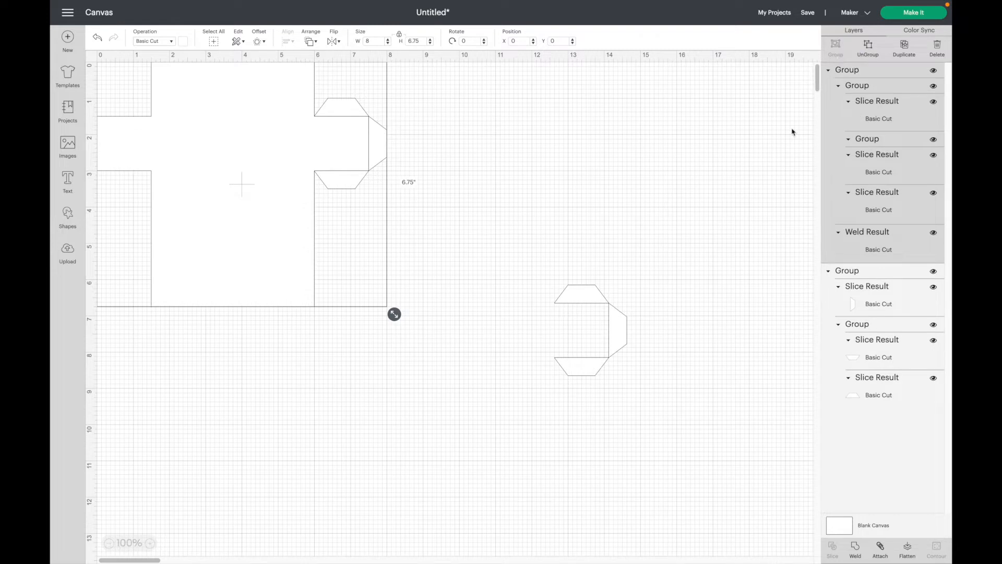
left_click(517, 41)
key("Return")
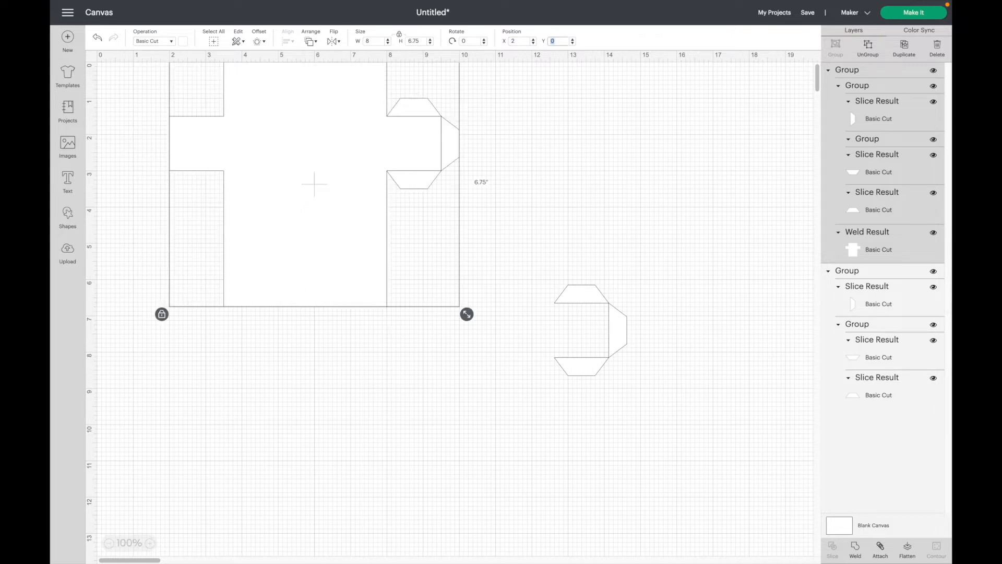
Flip the spare tab set horizontally.
left_click(615, 348)
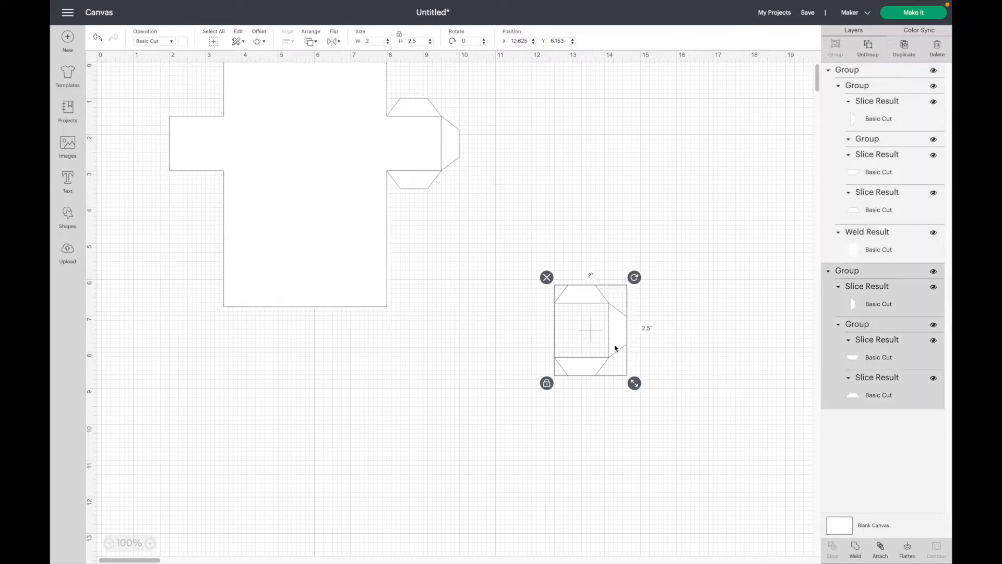
left_click(336, 43)
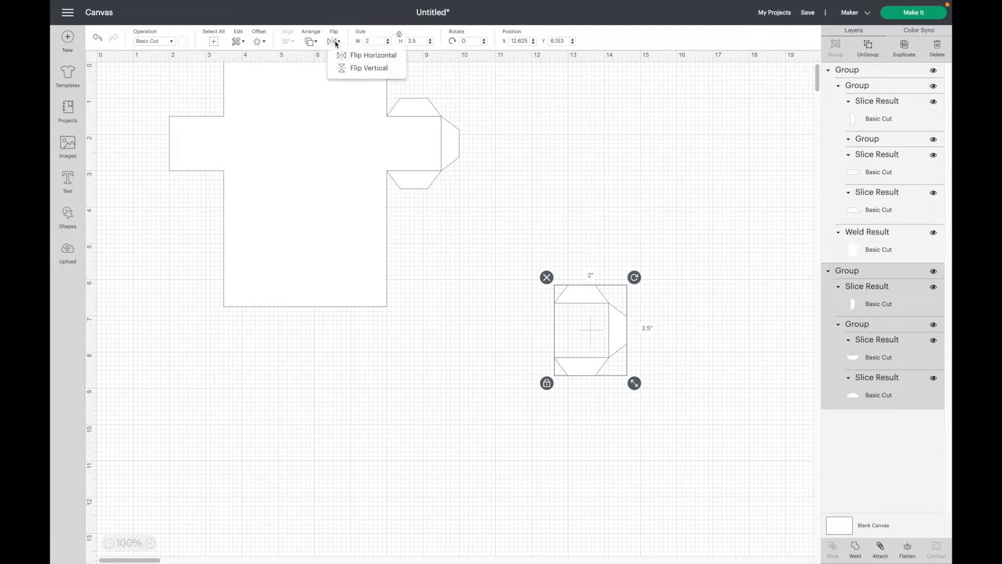
left_click(355, 56)
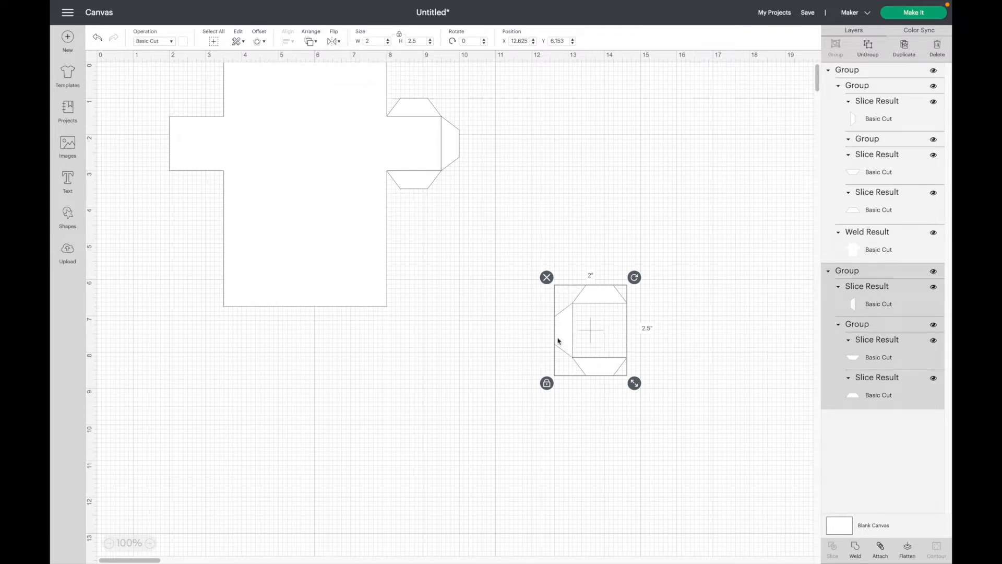
left_click(595, 352)
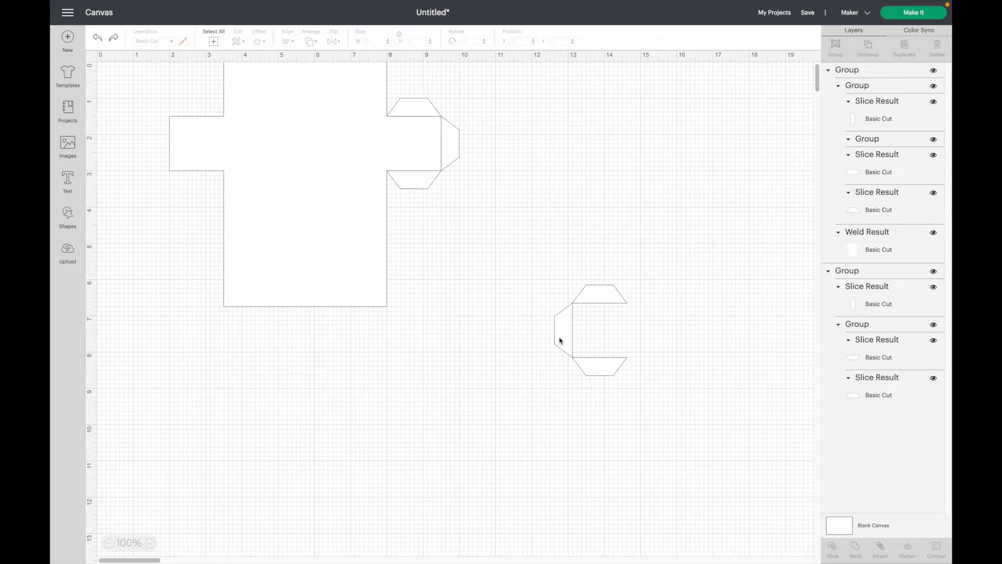
Position the mirrored tabs on the left sleeve at X 1.5, Y 1.
left_click(571, 340)
double_click(528, 41)
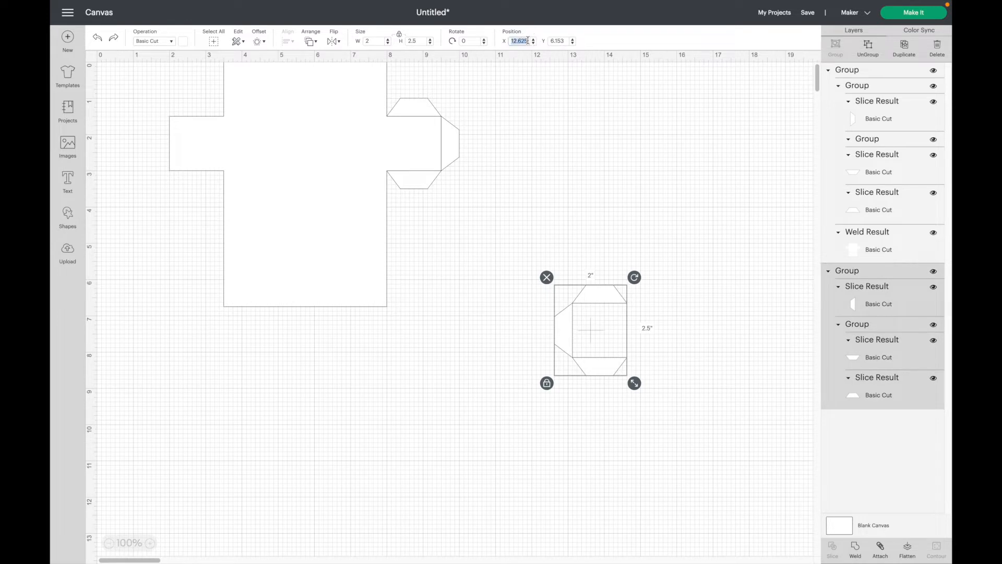
type("1.5")
key("Tab")
type("1")
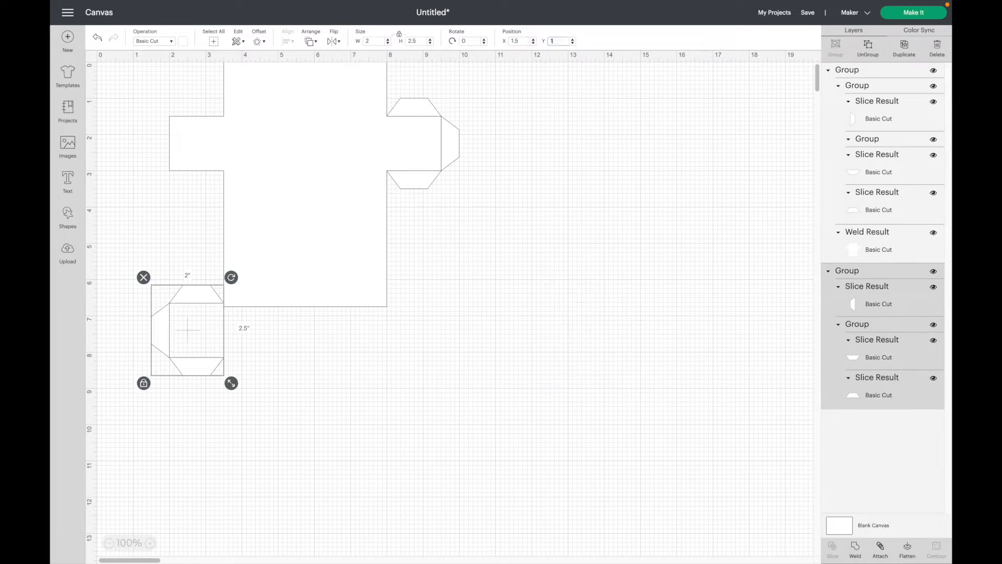
key("Return")
left_click(303, 113)
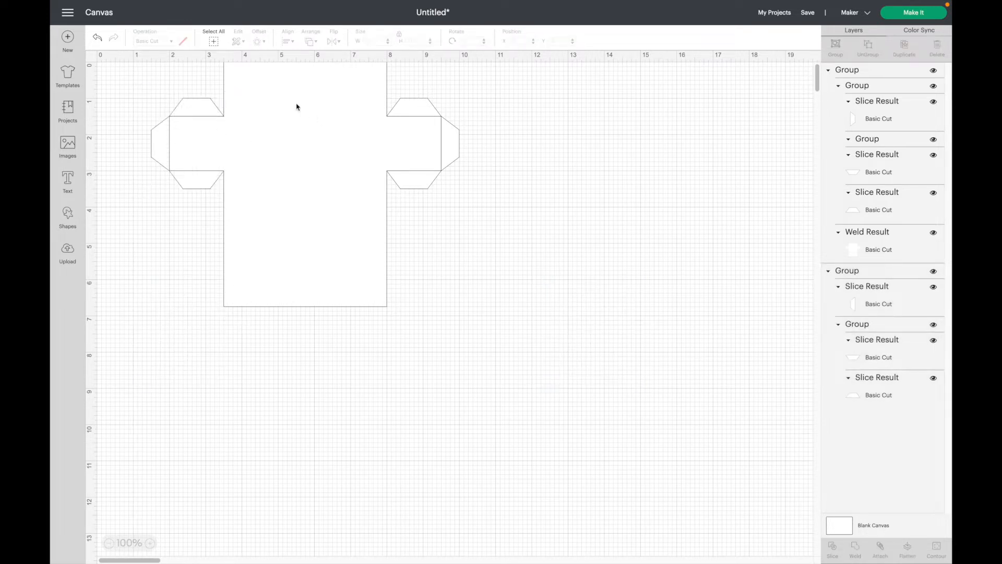
Weld all shapes into one 8.5 × 6.75 in outline and move it to X 0.
left_click(213, 42)
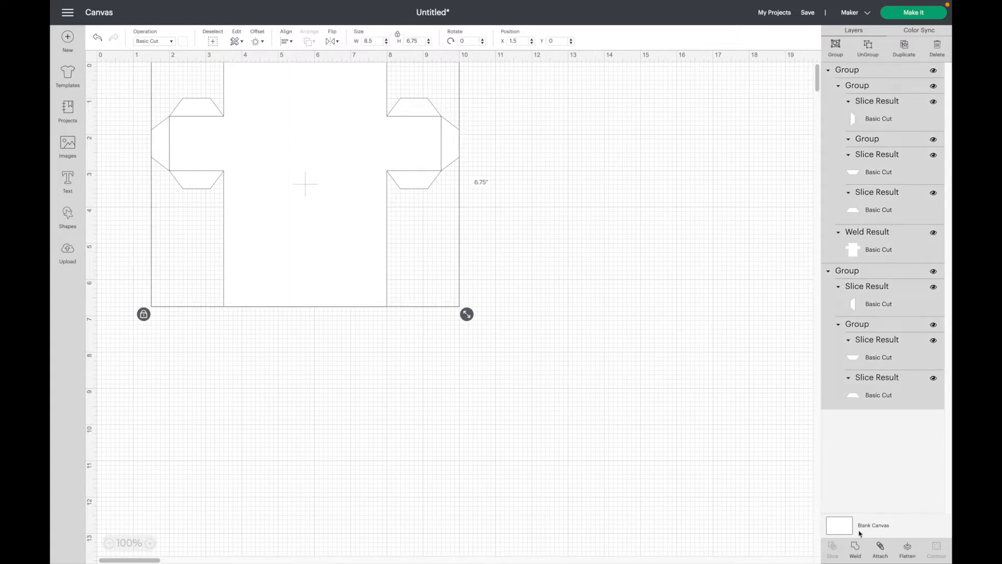
left_click(856, 548)
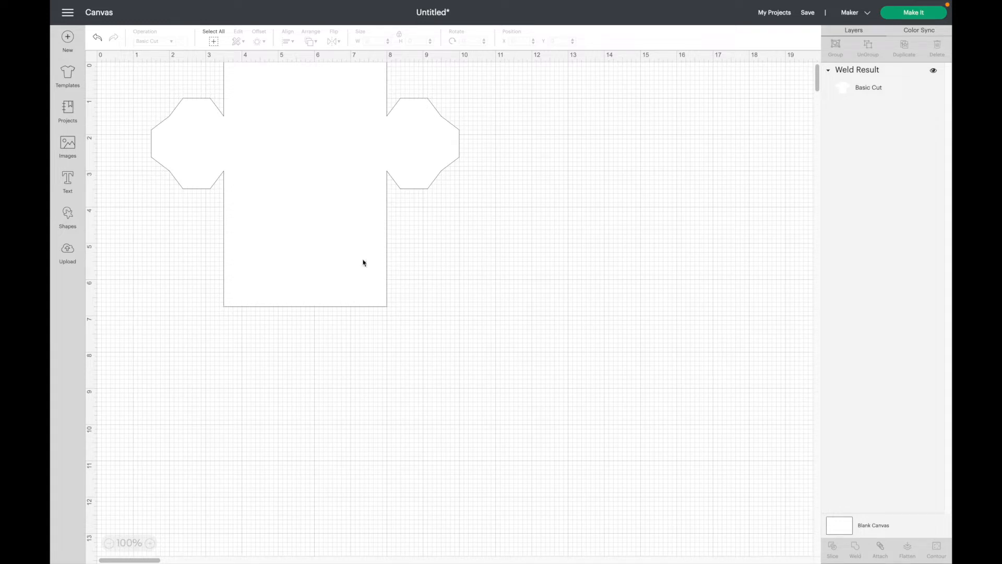
left_click(315, 229)
double_click(515, 41)
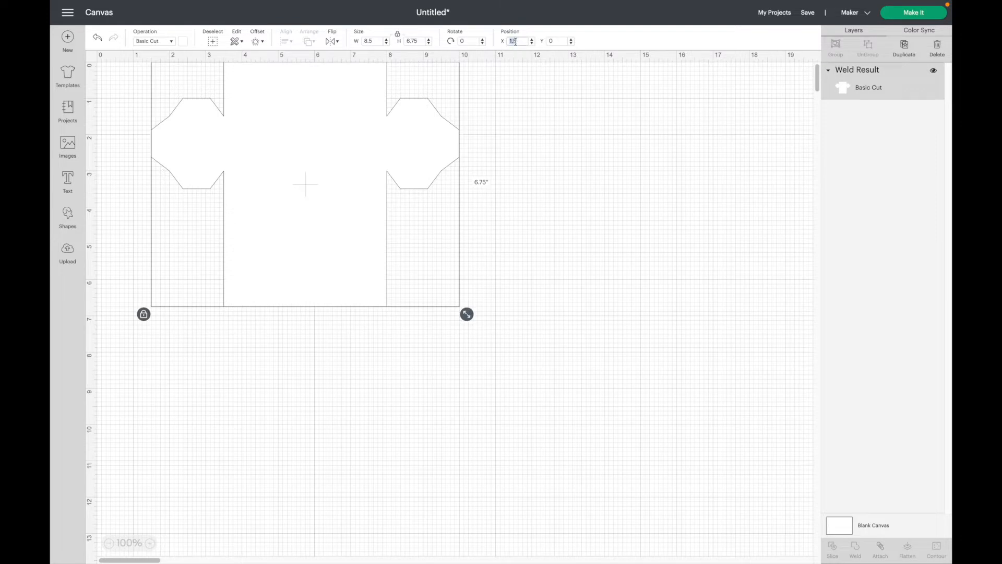
type("0")
key("Return")
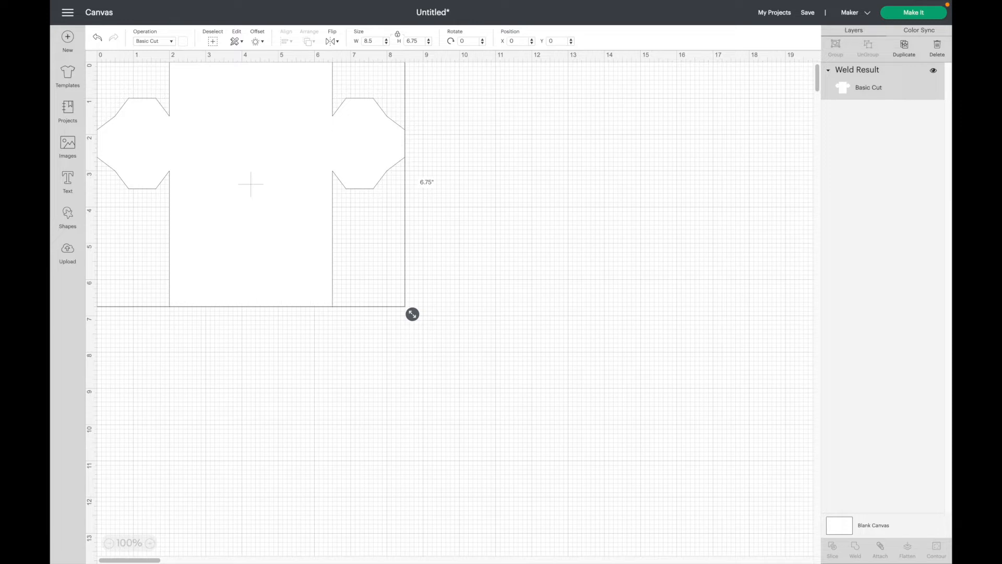
left_click(422, 286)
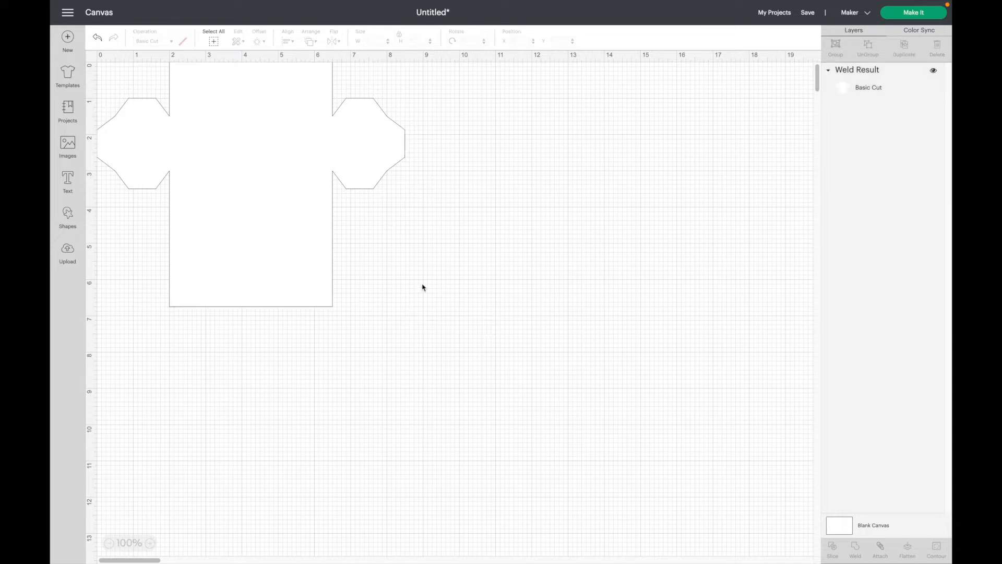
Add a square and resize it to a 7.5 × 1.5 in rectangle with proportions relocked.
left_click(67, 220)
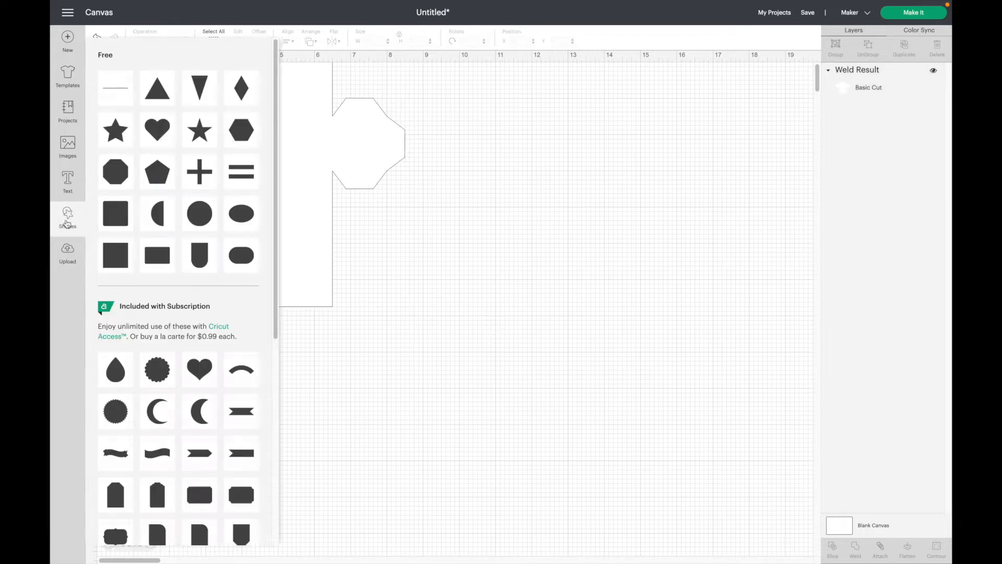
left_click(107, 254)
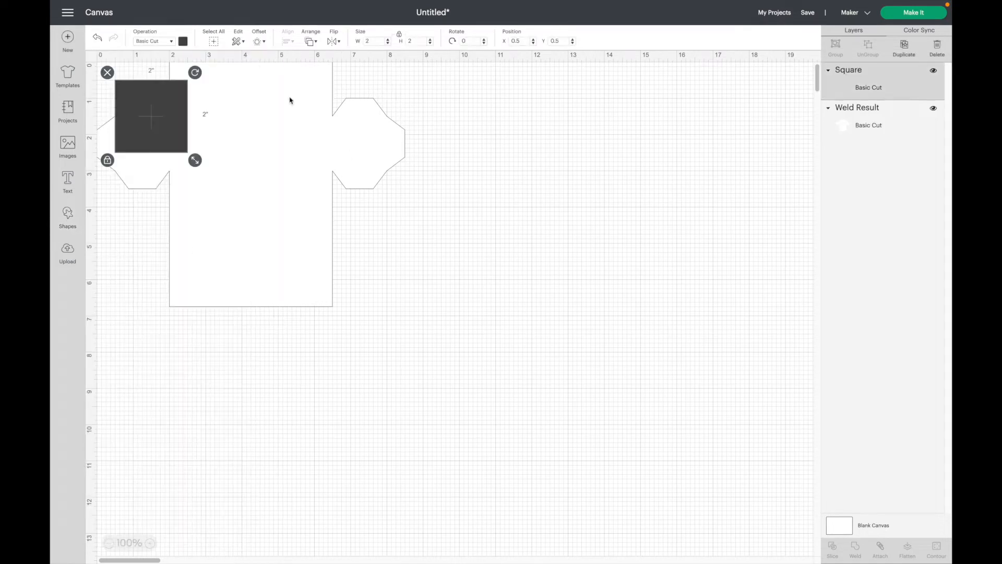
left_click_drag(167, 130, 554, 204)
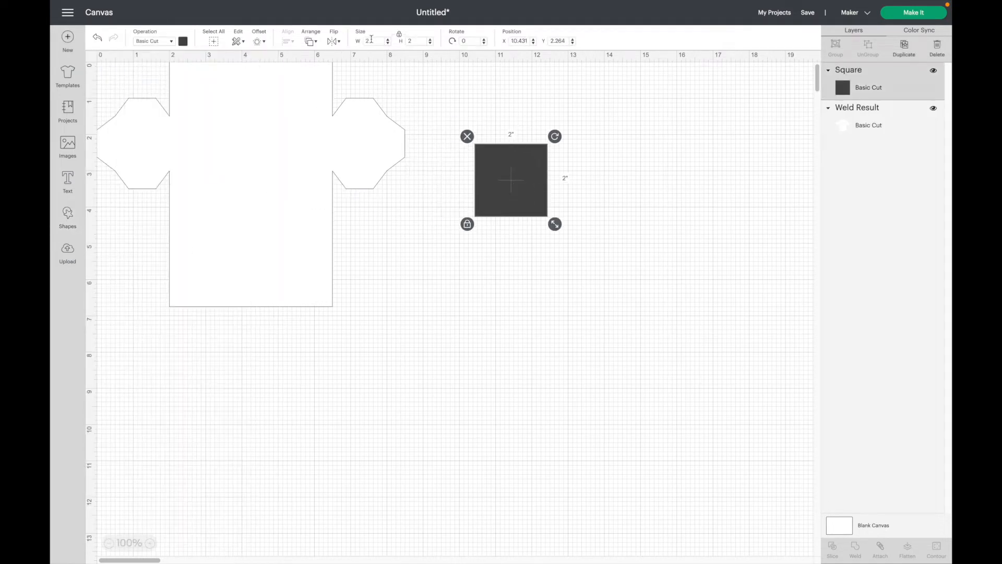
left_click(400, 36)
left_click(374, 41)
type("7.5")
key("Tab")
type("1")
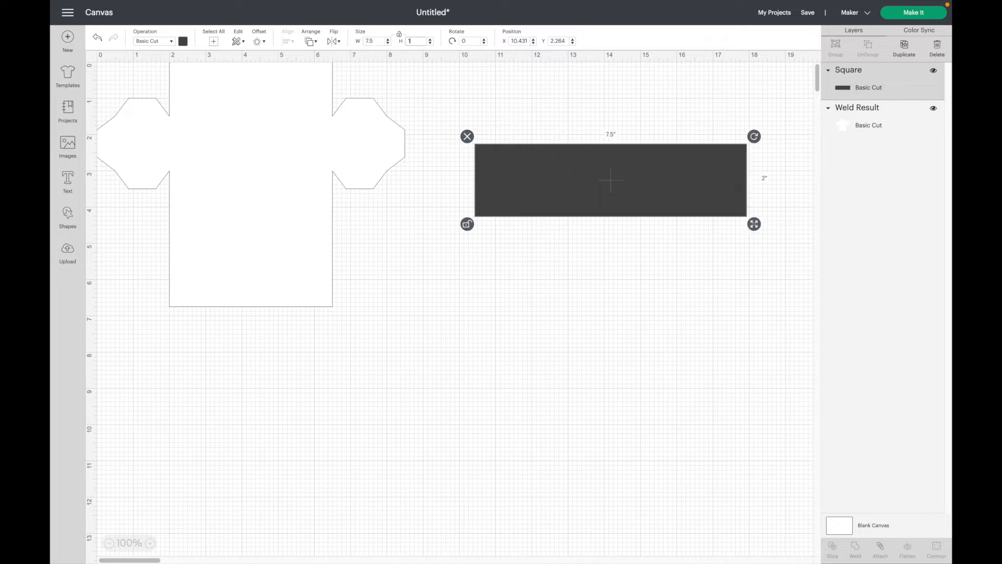
key("Return")
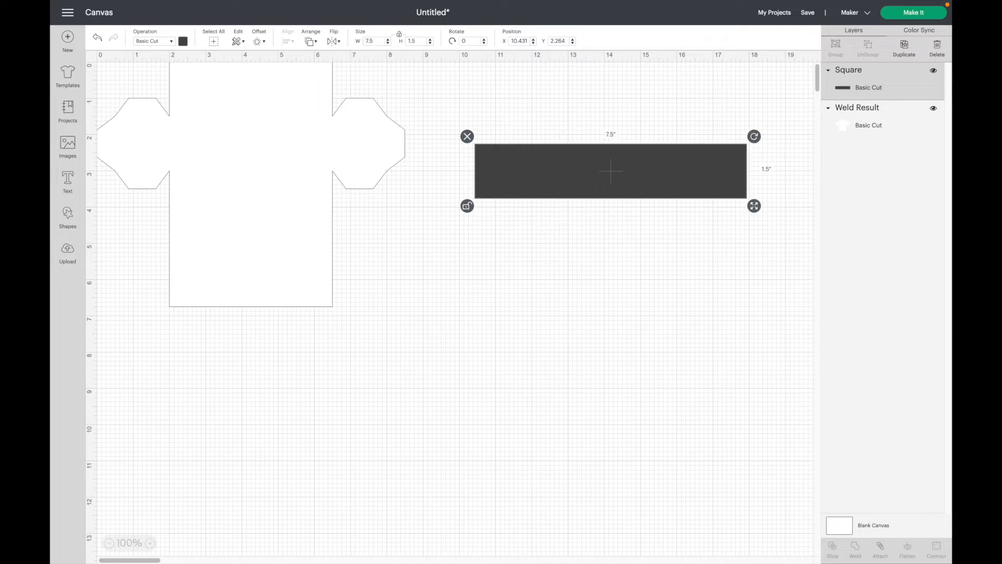
left_click(468, 206)
Make the rectangle a Score operation and place it at X 0.5, Y 1.5.
left_click(171, 43)
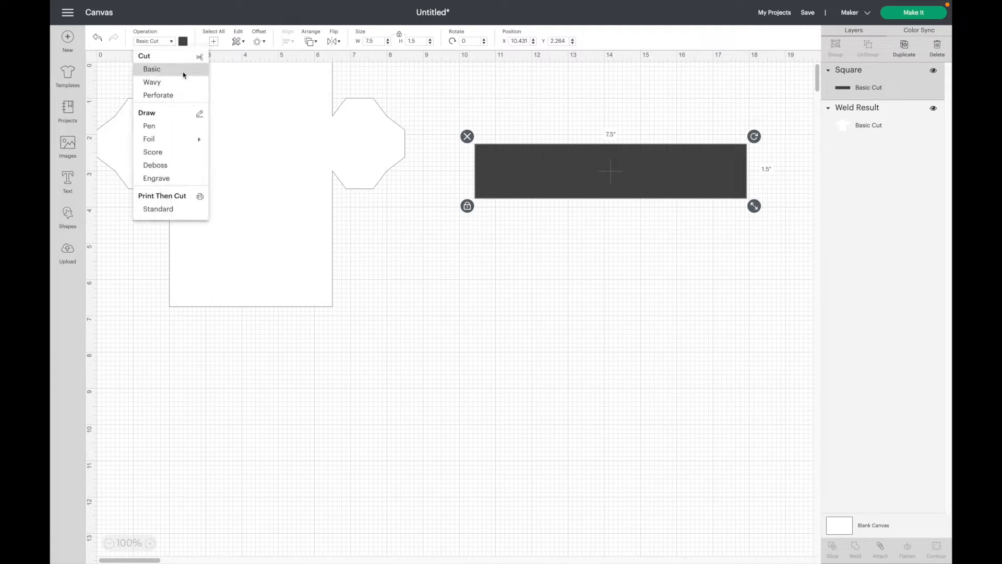
left_click(153, 152)
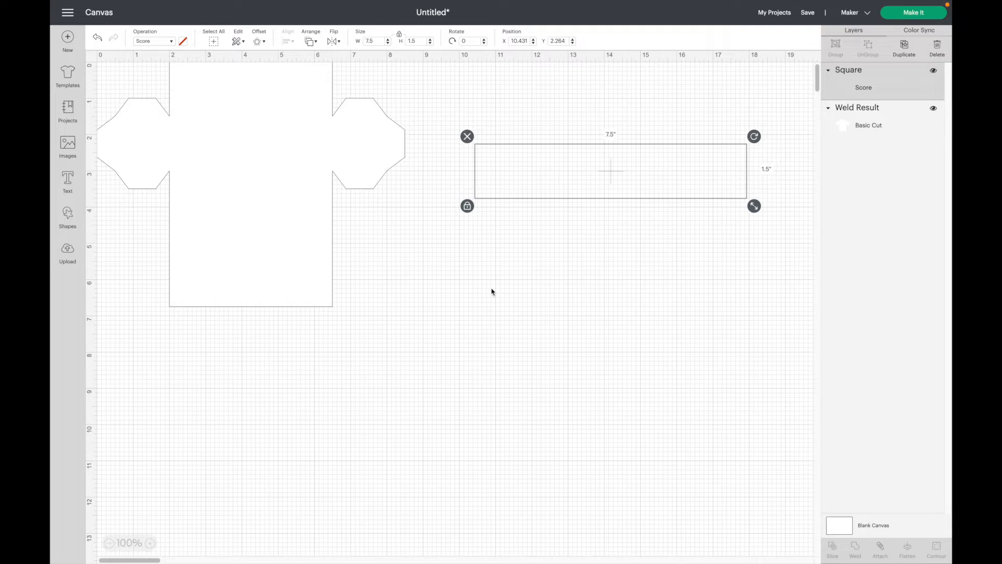
left_click(516, 41)
key("BackSpace")
type(".5")
key("Tab")
type("1")
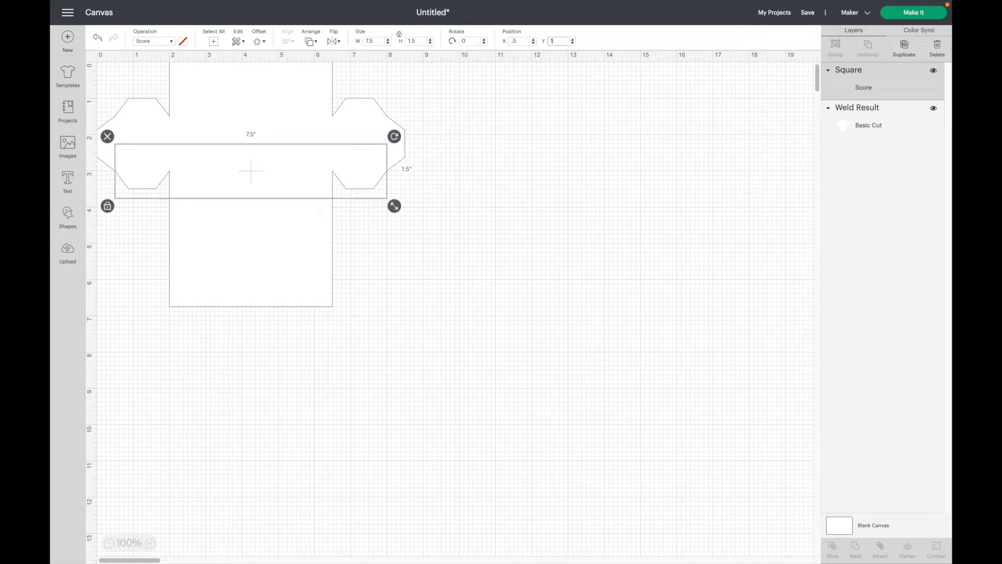
type(".5")
key("Return")
left_click(610, 157)
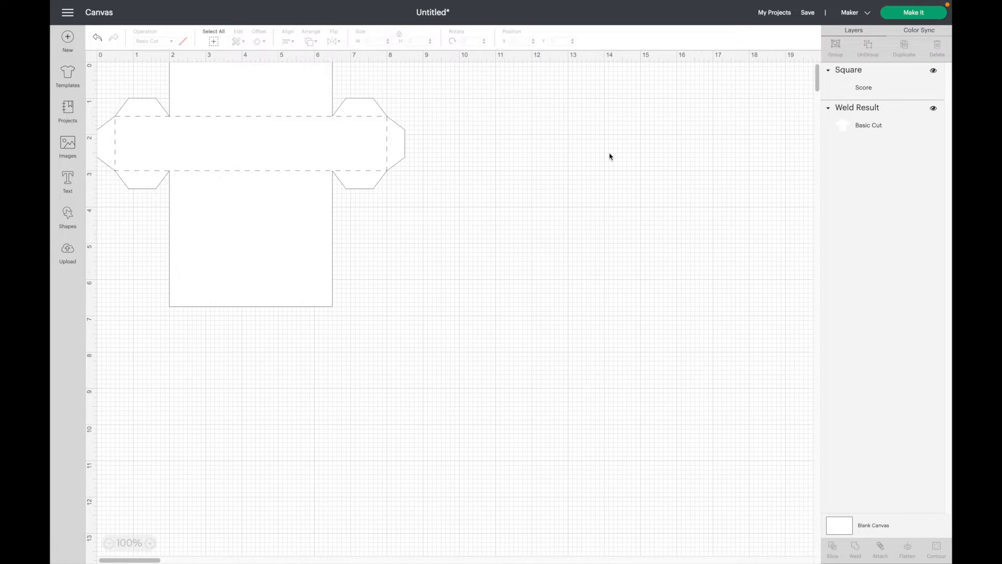
Add a score line, shorten it to 1.5 in, and duplicate it.
left_click(69, 217)
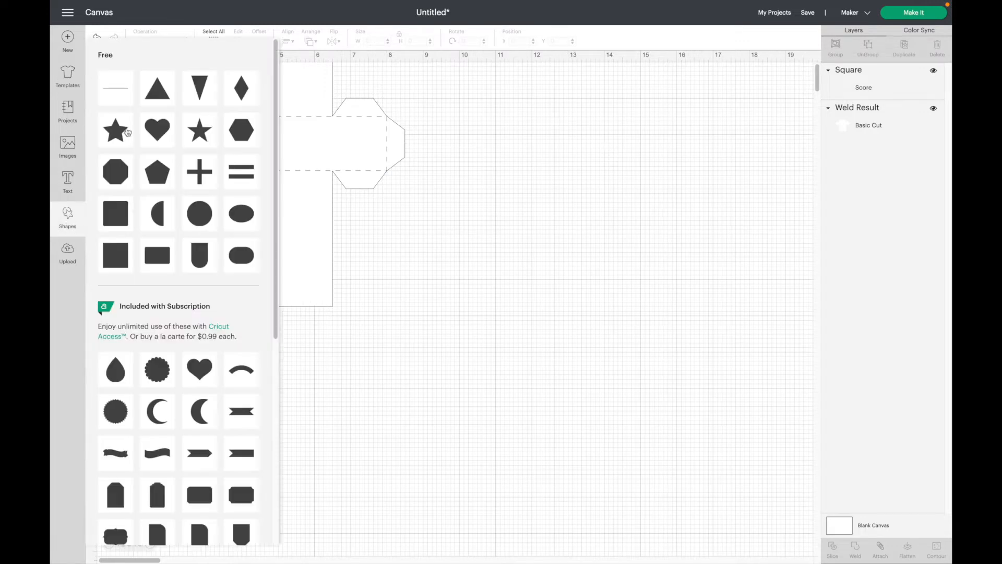
left_click(115, 88)
left_click_drag(166, 145, 490, 166)
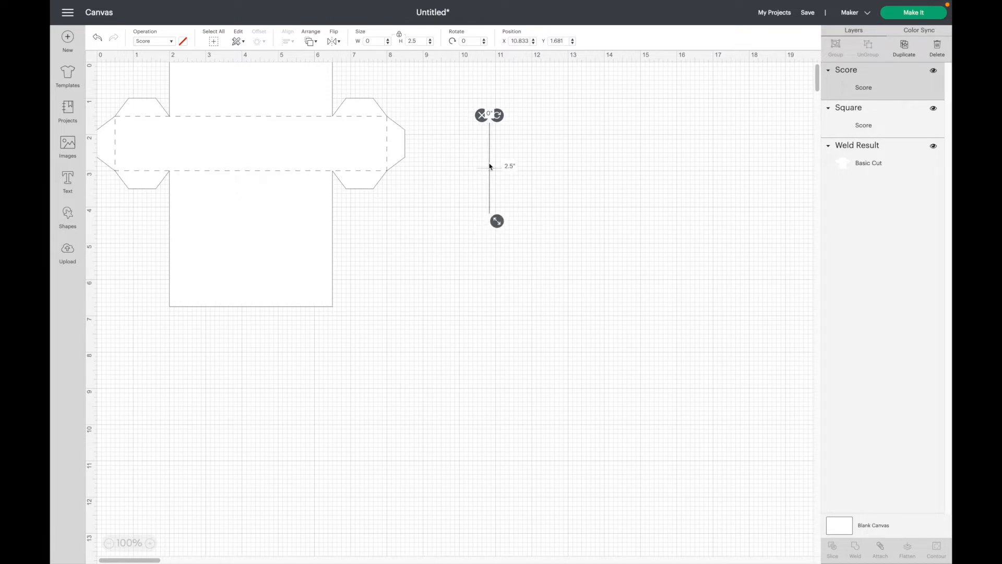
double_click(414, 41)
type("1.5")
key("Return")
left_click(905, 47)
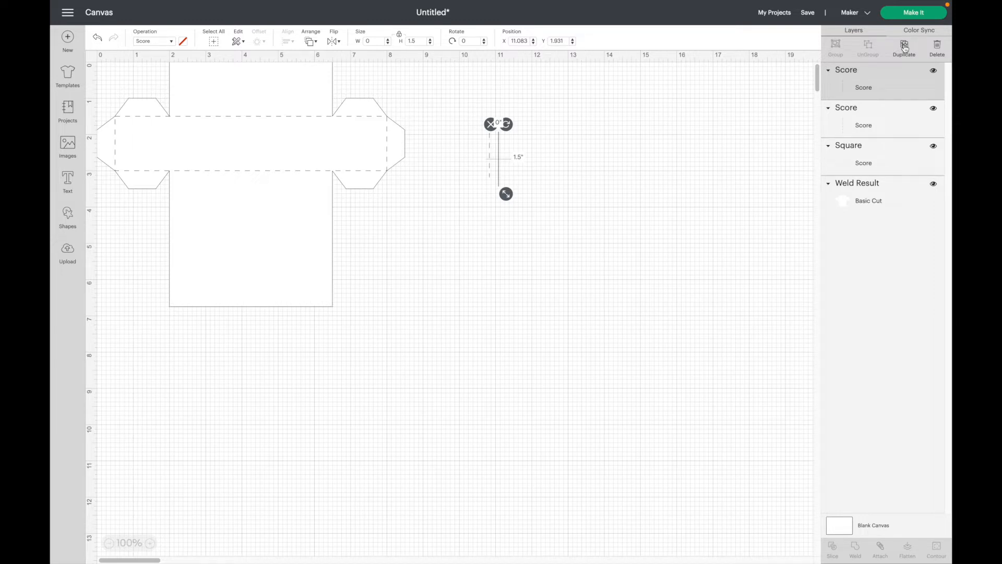
Place the two score lines at X 2, Y 1.5 and X 6.5, Y 1.5.
left_click(518, 44)
type("2")
key("Tab")
type("1")
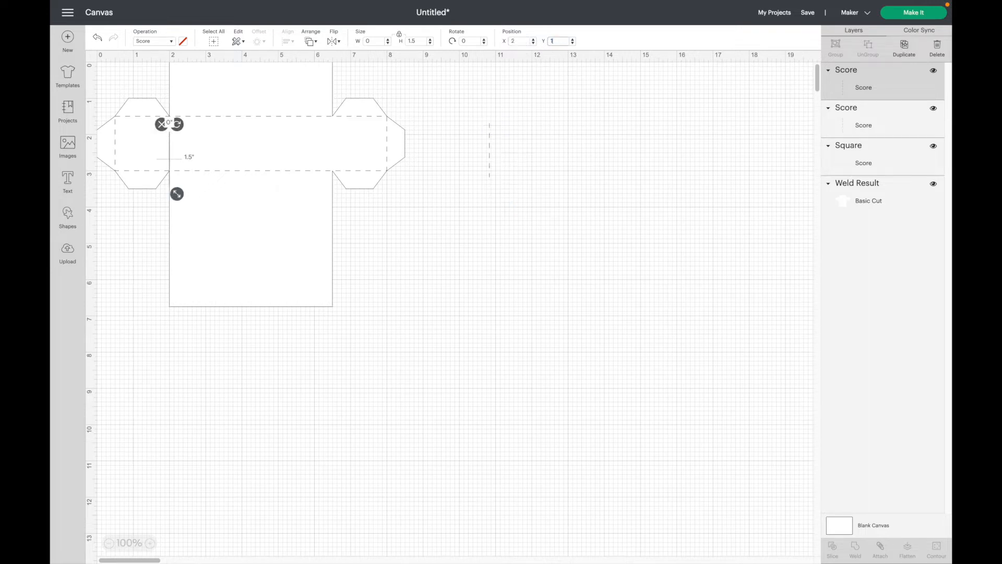
type(".5")
key("Return")
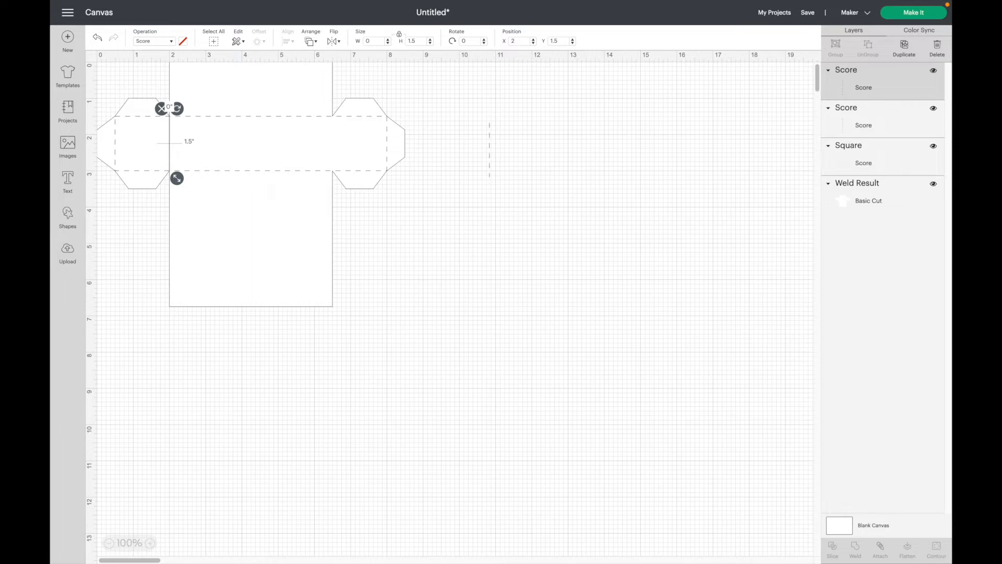
left_click_drag(470, 148, 524, 181)
left_click(520, 41)
type("6.5")
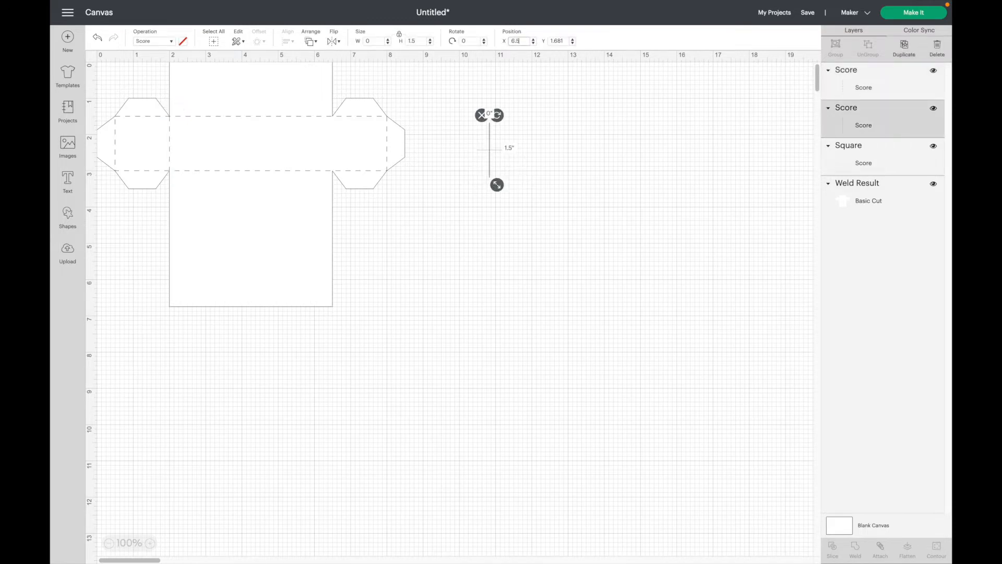
key("Tab")
type("1")
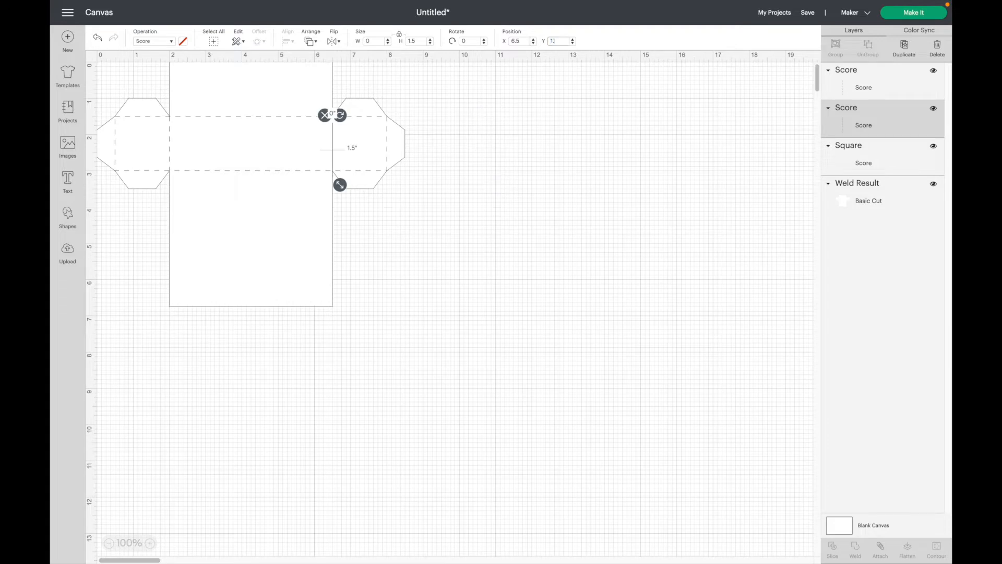
left_click(559, 98)
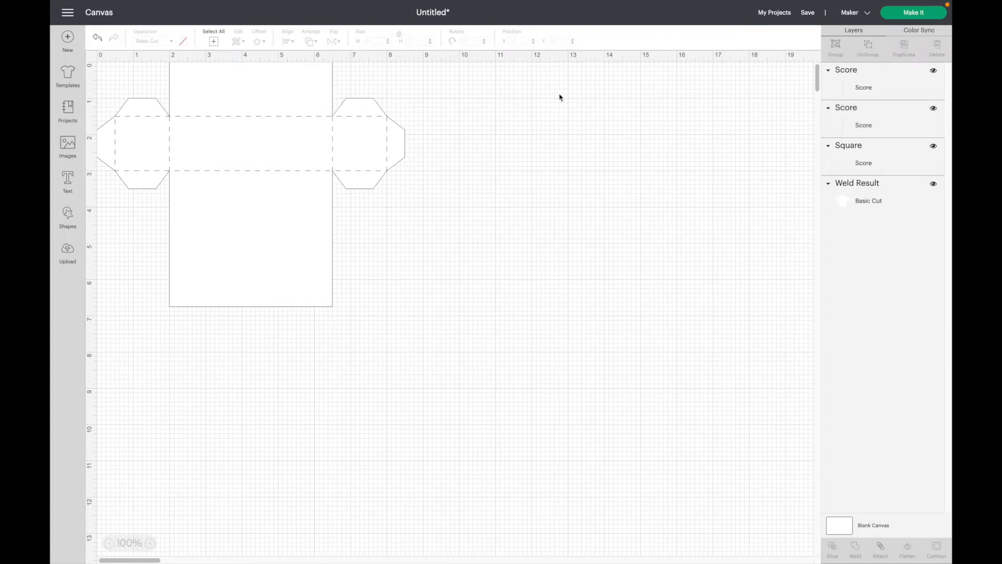
Add a 4.5 in score line, rotate it 90° to horizontal, and duplicate it.
left_click(68, 221)
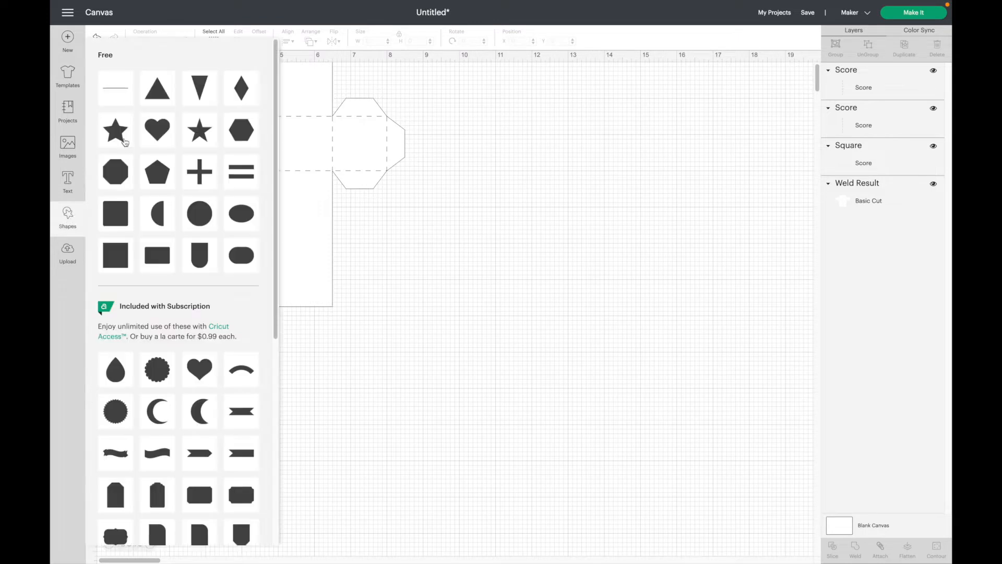
left_click(113, 89)
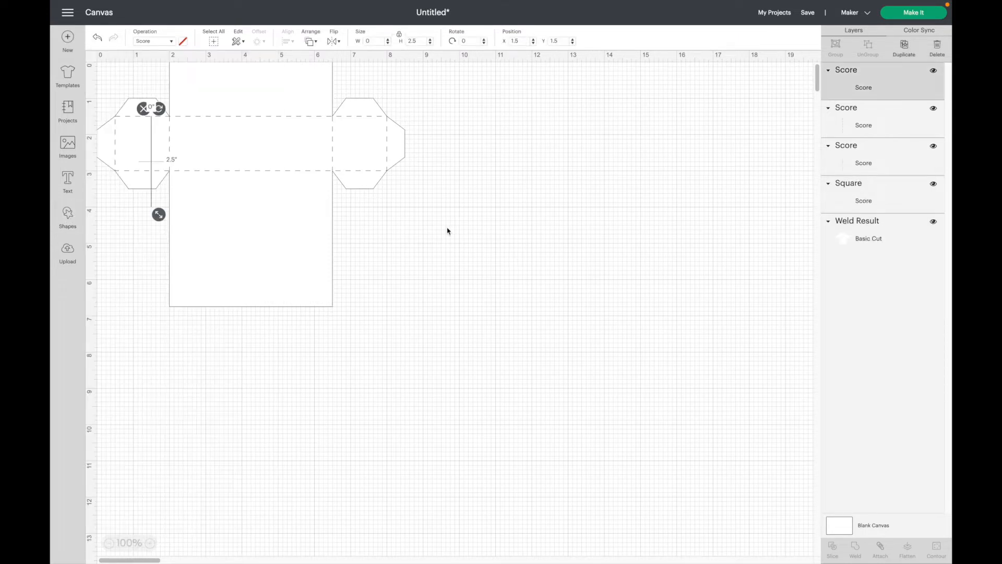
left_click_drag(153, 153, 491, 174)
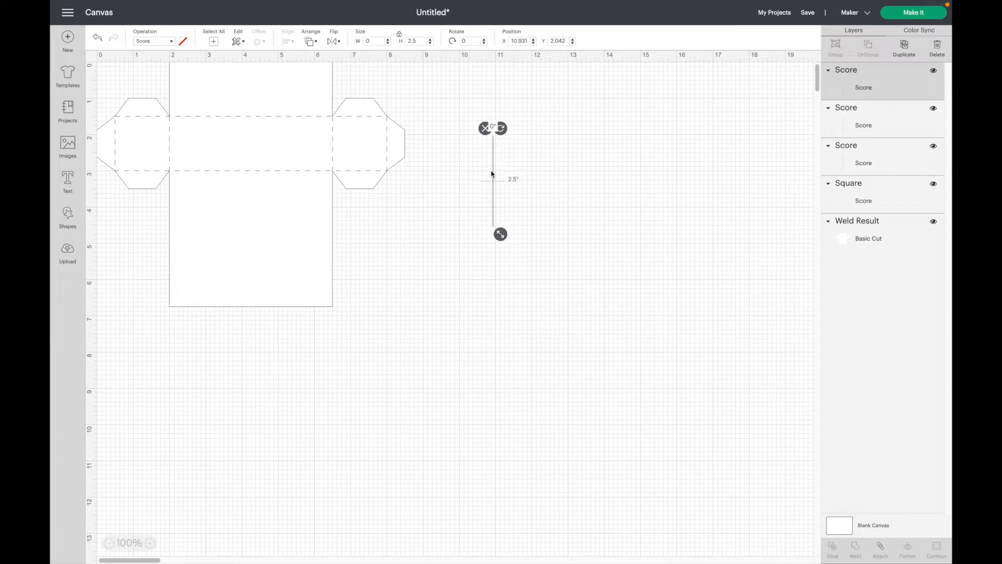
left_click(411, 42)
type("4.5")
key("Return")
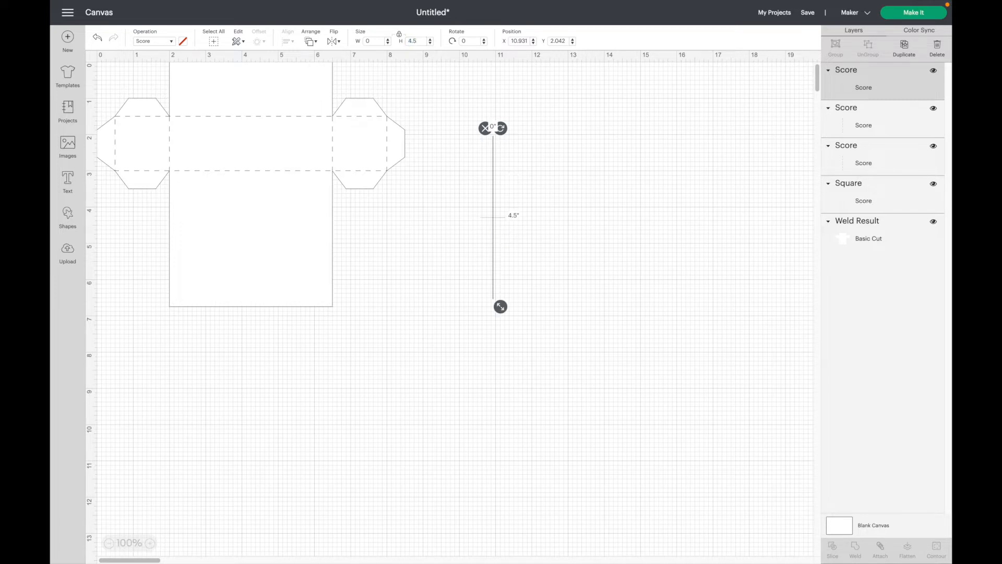
left_click(457, 42)
type("90")
key("Return")
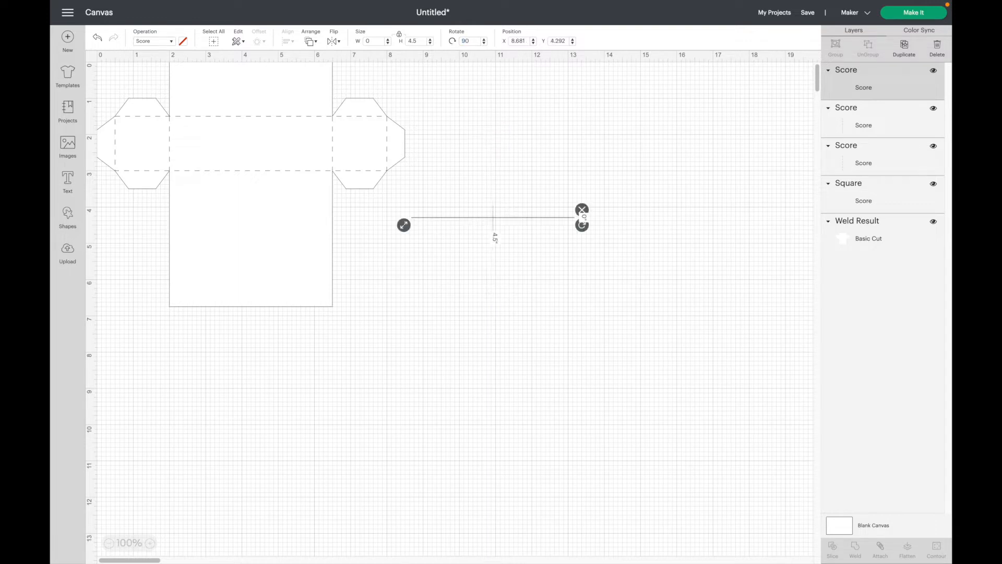
left_click(905, 48)
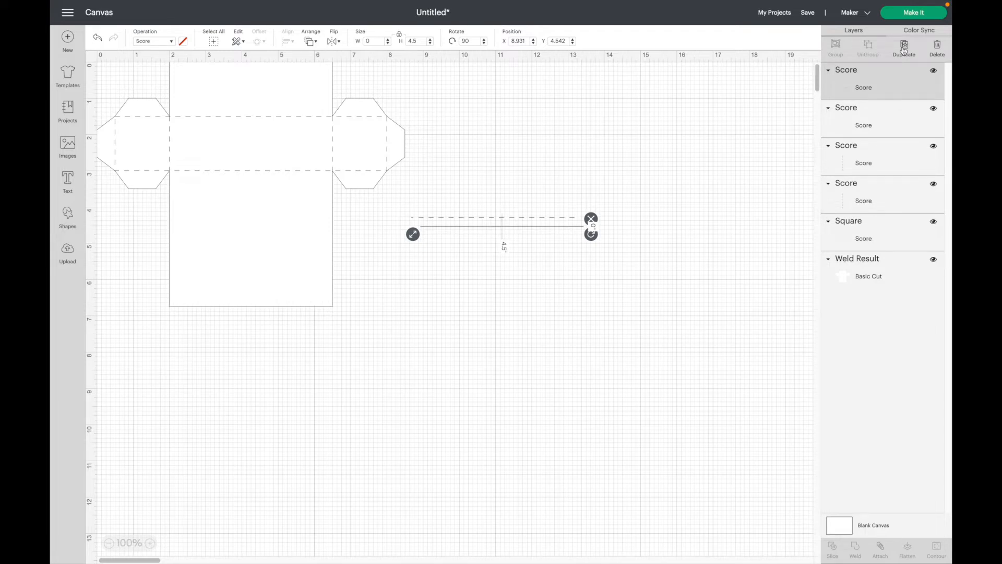
Place the two horizontal score lines at X 2, Y 4.5 and X 2, Y 6.
double_click(518, 41)
type("2")
key("Tab")
type("4")
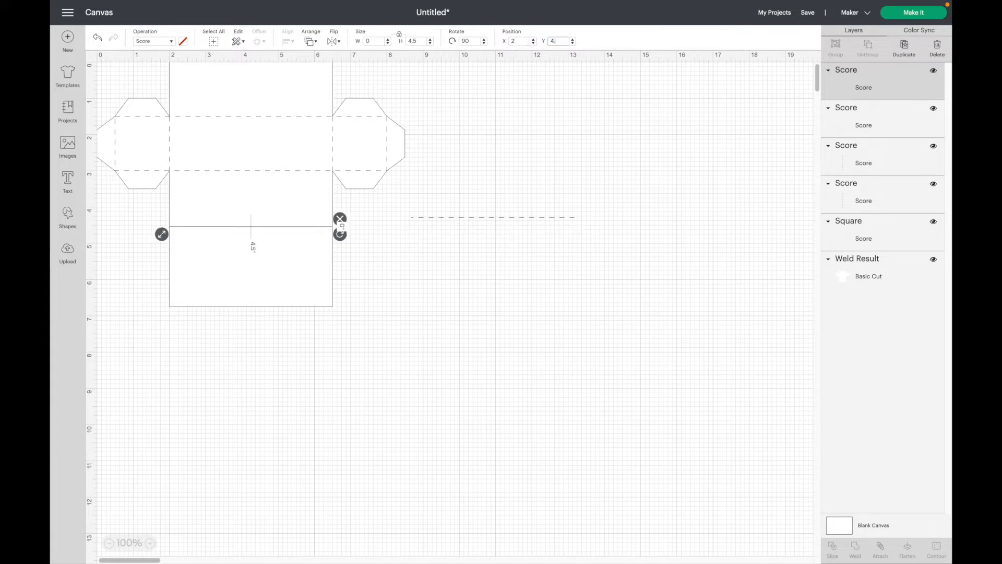
type(".5")
key("Return")
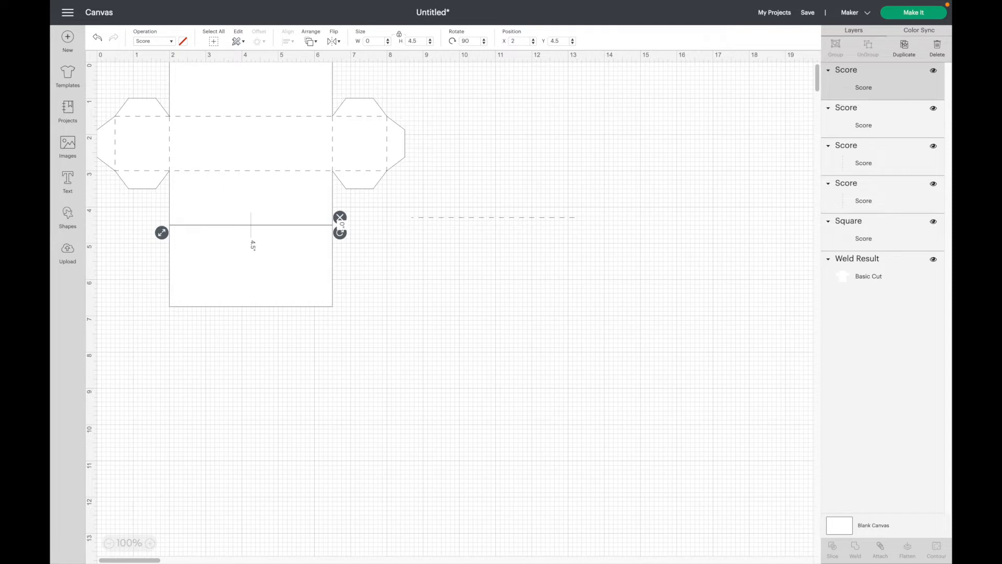
left_click(444, 275)
left_click_drag(459, 206, 494, 234)
double_click(517, 40)
type("2")
key("Tab")
type("6")
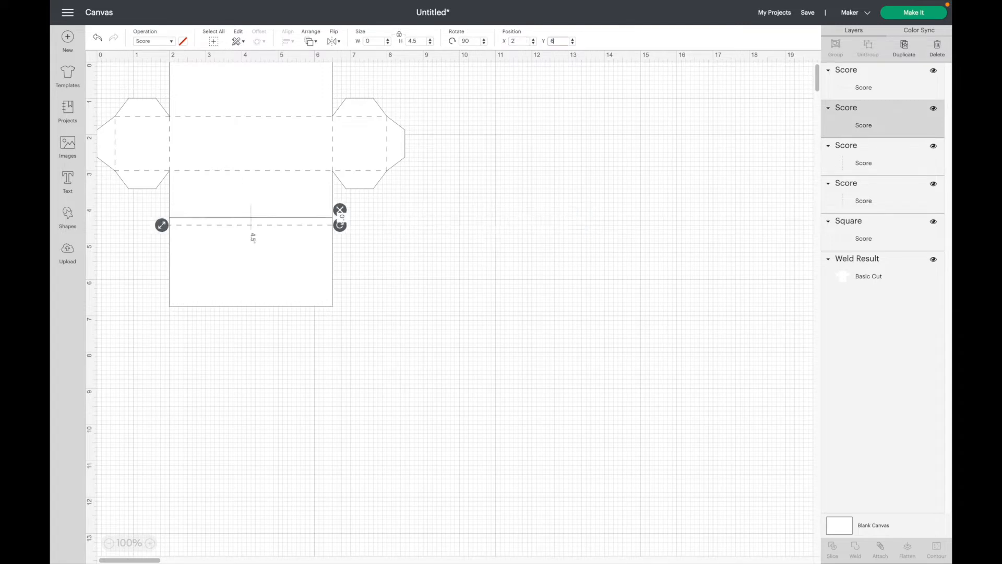
key("Return")
left_click(457, 176)
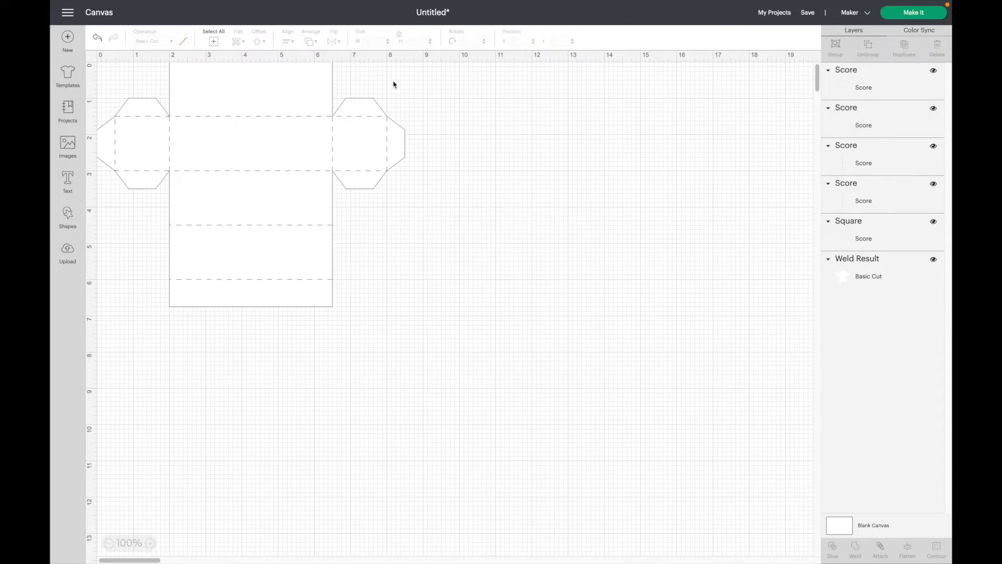
Select the welded box and every score line and attach them into one group.
left_click(214, 42)
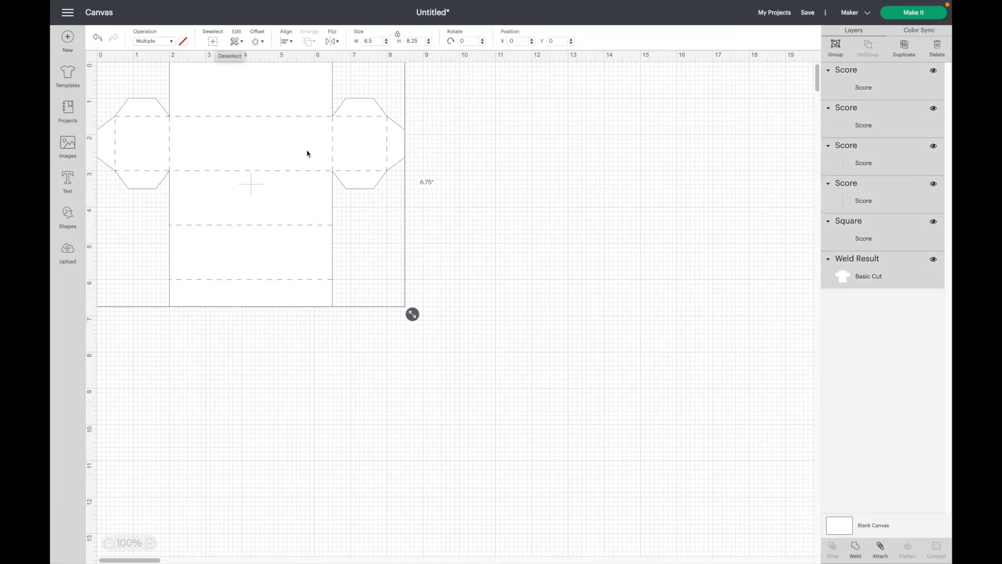
left_click(881, 549)
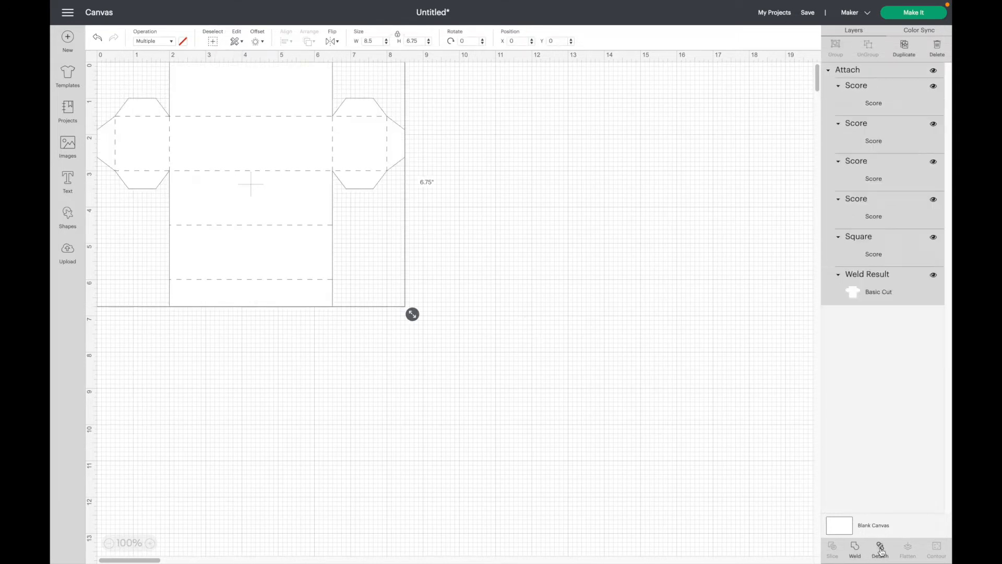
left_click(589, 493)
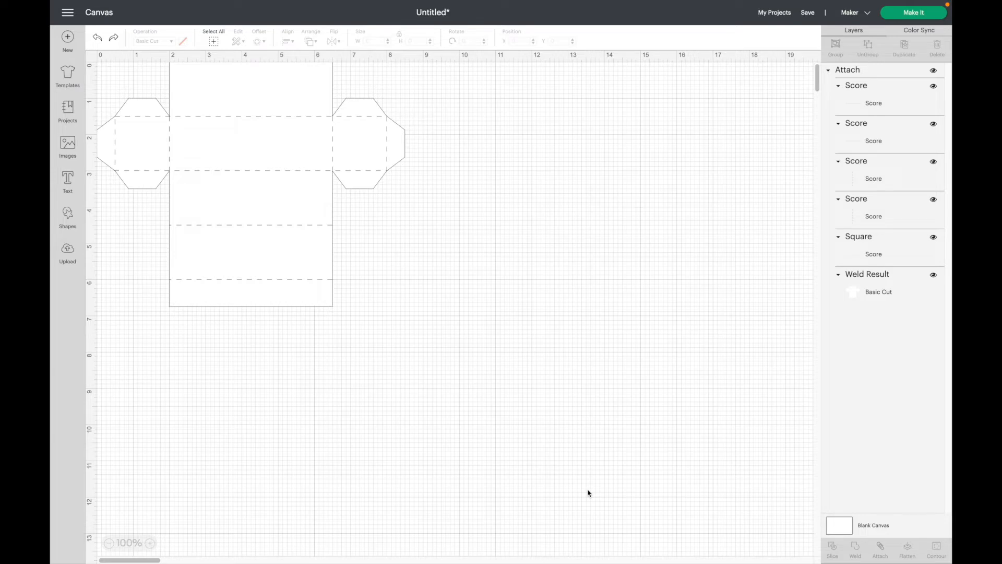
Add text 'Sincere Stylish' at font size 14 drawn with Raspberry pen.
left_click(68, 180)
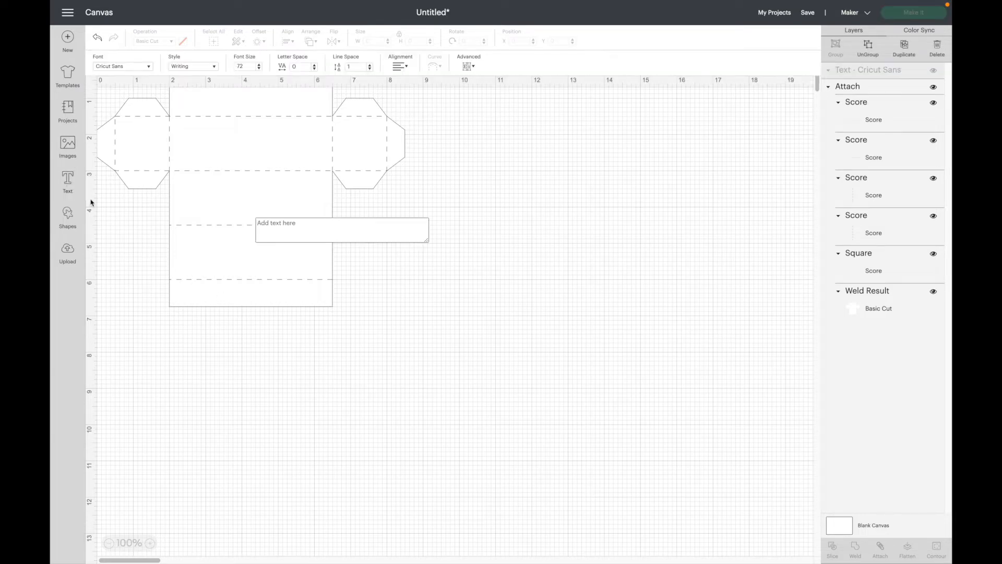
type("Since")
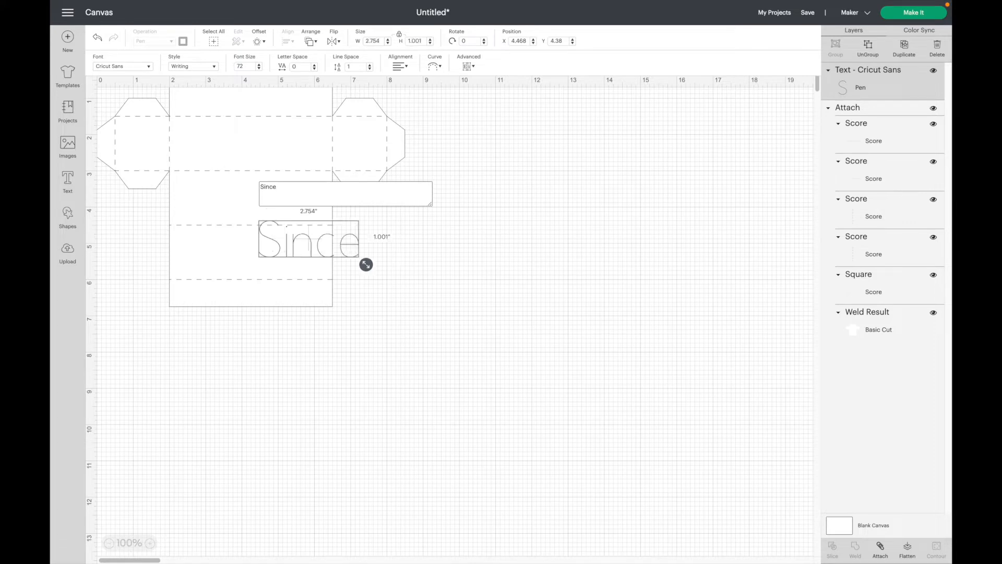
type("re Stylish")
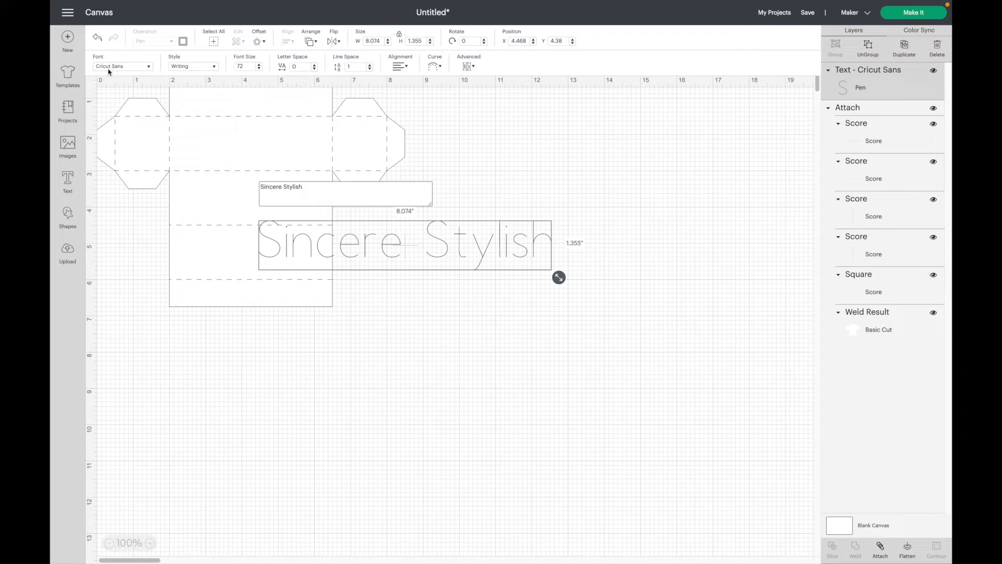
left_click(401, 327)
left_click(398, 258)
left_click(246, 66)
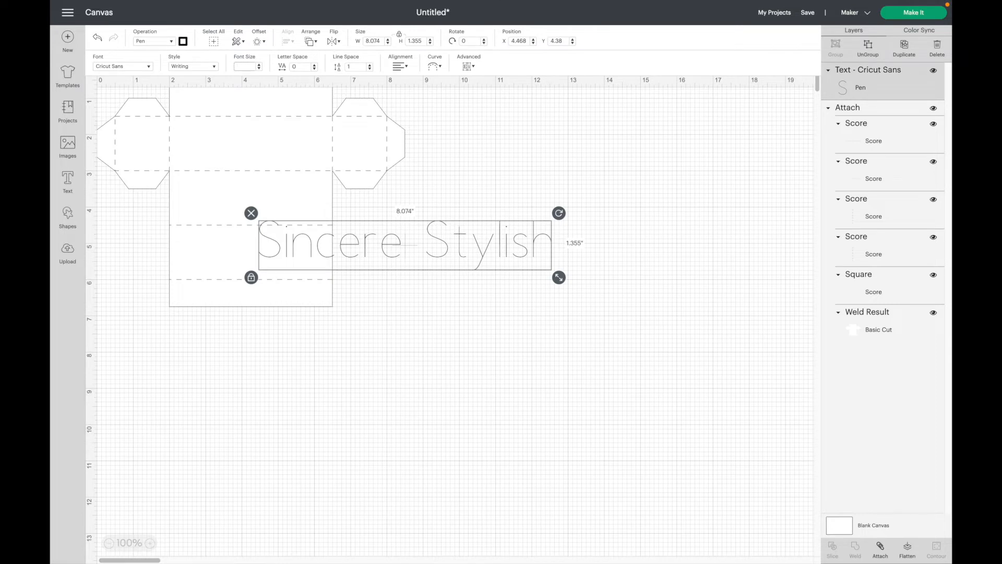
key("Return")
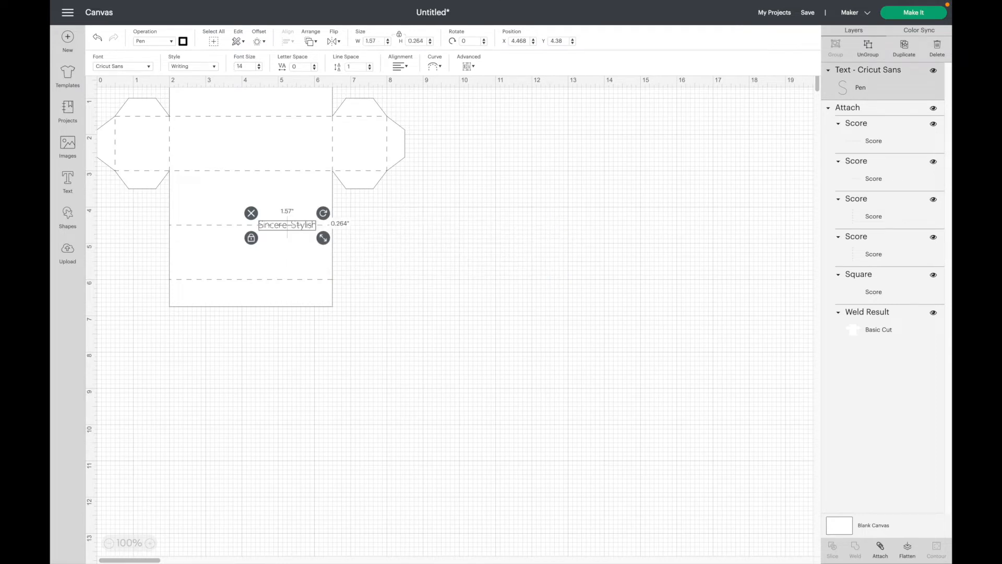
left_click(184, 42)
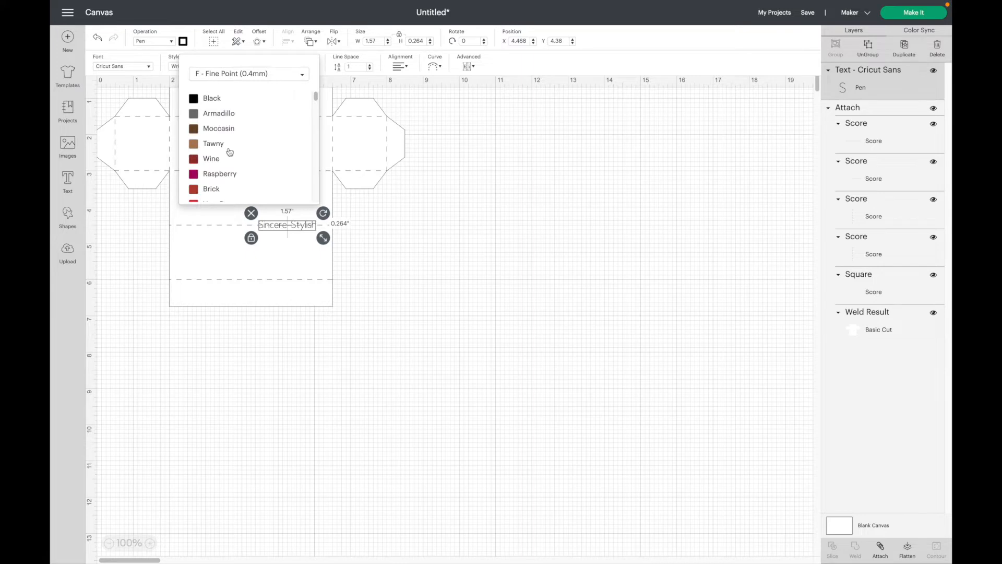
left_click(221, 175)
left_click(400, 252)
Position 'Sincere Stylish' at X 3.385, Y 5.185 and set letter spacing to 1.3.
key("ctrl+a")
left_click(293, 227)
left_click_drag(293, 228, 472, 241)
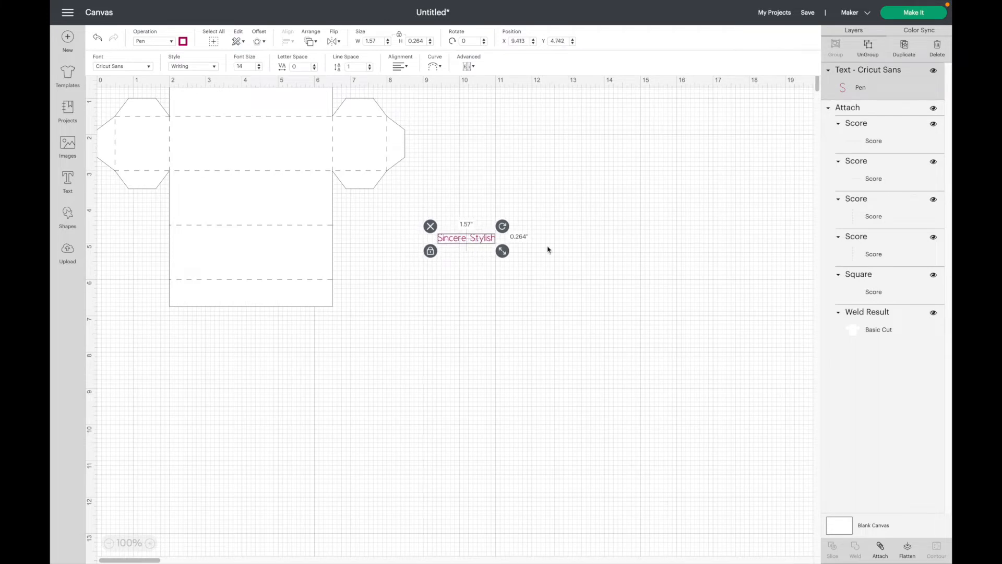
left_click(519, 42)
type("3.385")
key("Tab")
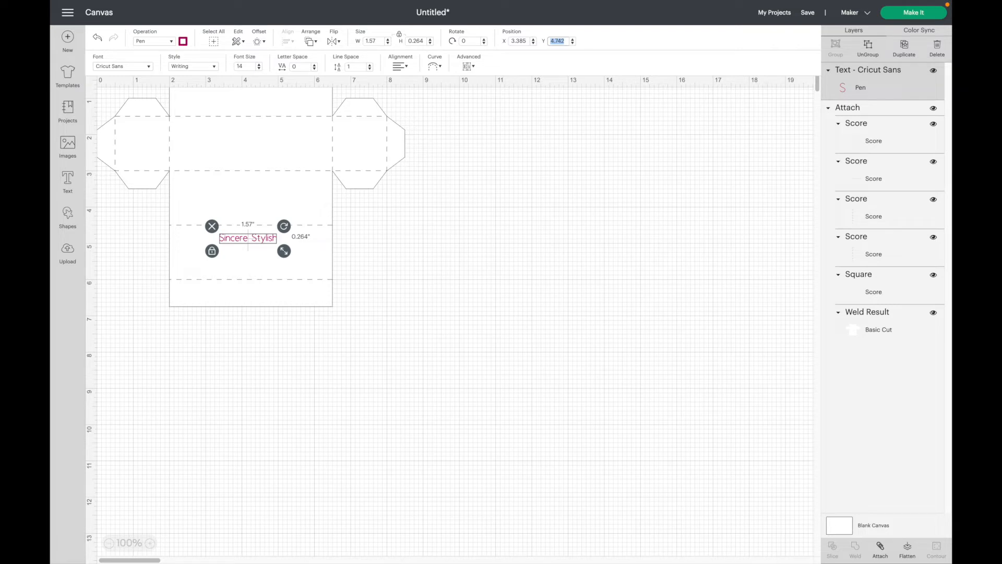
type("5.185")
key("Return")
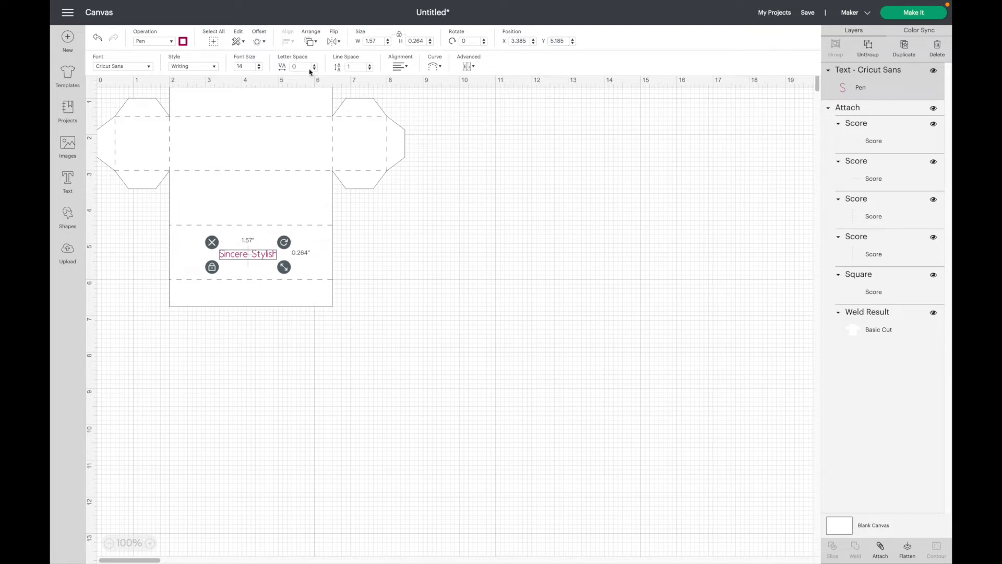
left_click(302, 65)
key("Return")
left_click(423, 264)
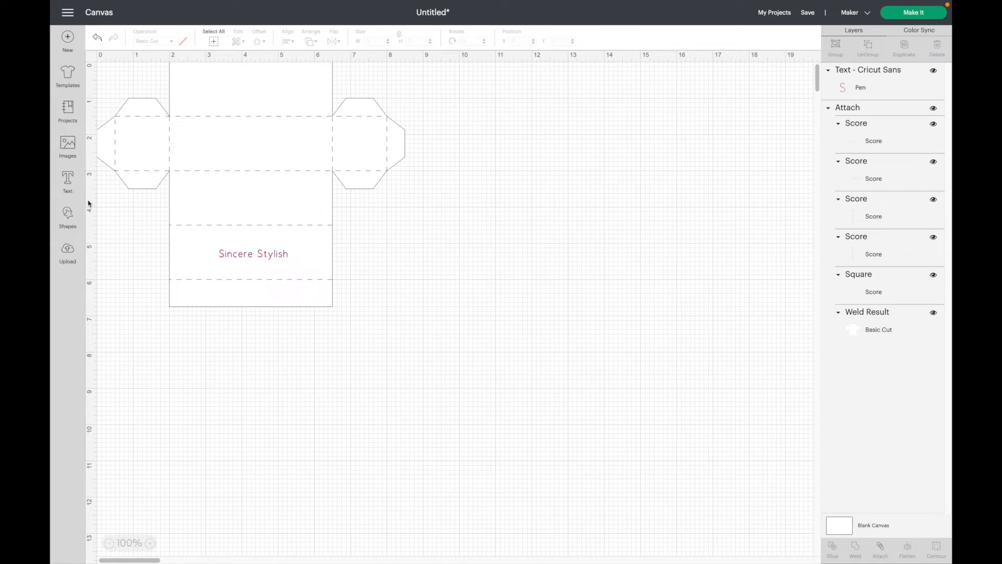
Add text 'you are amazing.' at font size 12.
left_click(67, 181)
type("you are ")
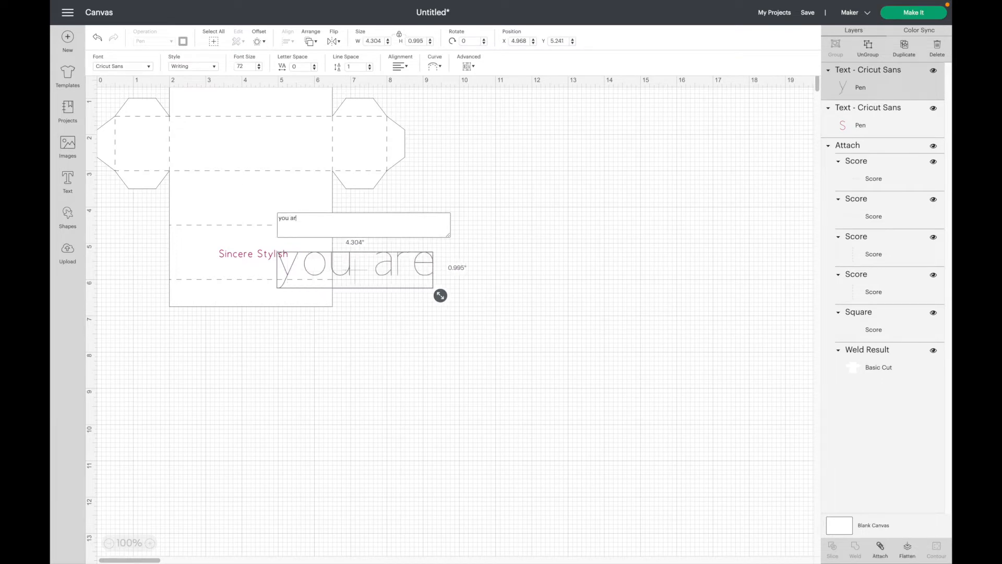
type("e amaz")
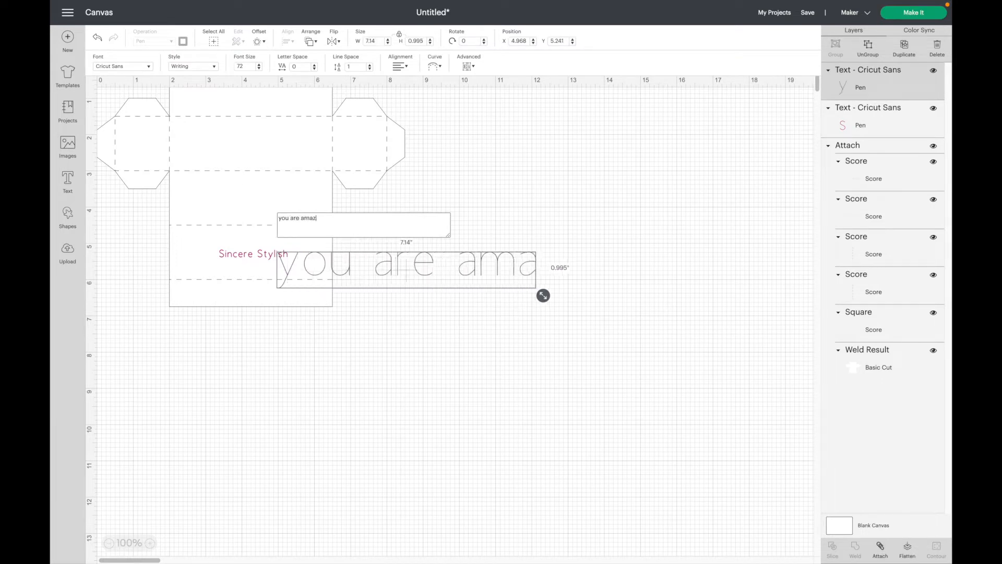
type("ing.")
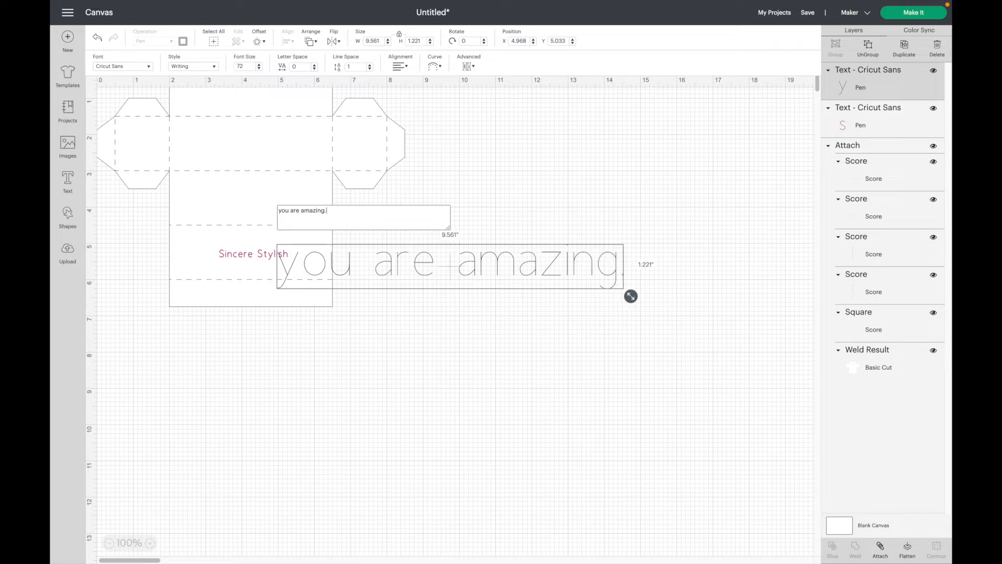
left_click(310, 385)
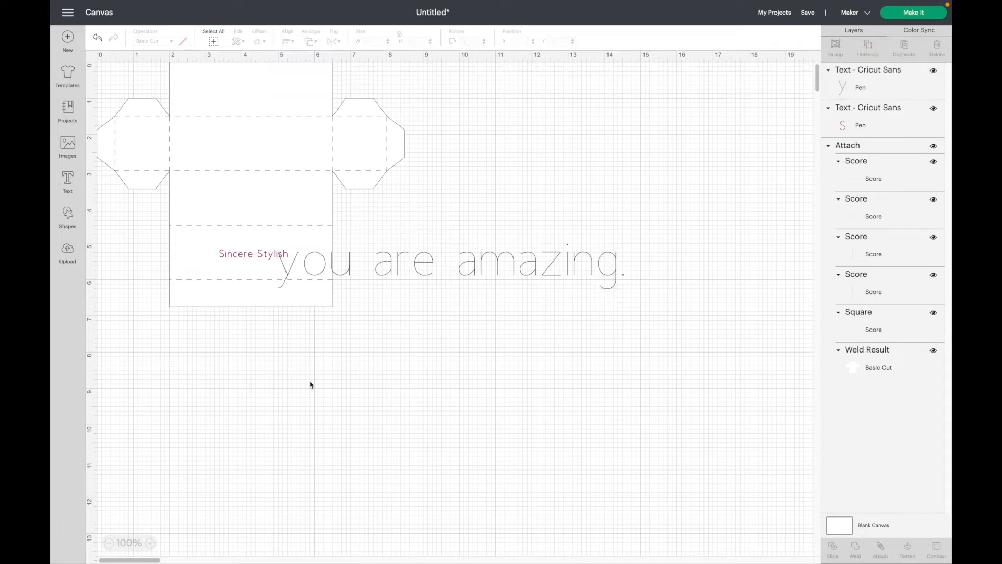
left_click(384, 272)
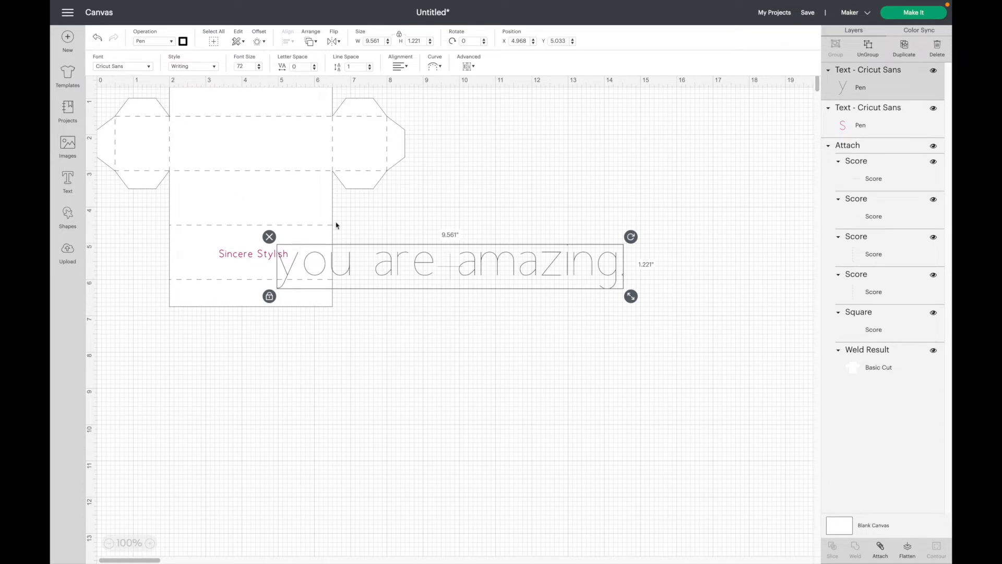
left_click(249, 66)
key("BackSpace")
key("BackSpace")
type("12")
key("Return")
left_click_drag(305, 253, 491, 257)
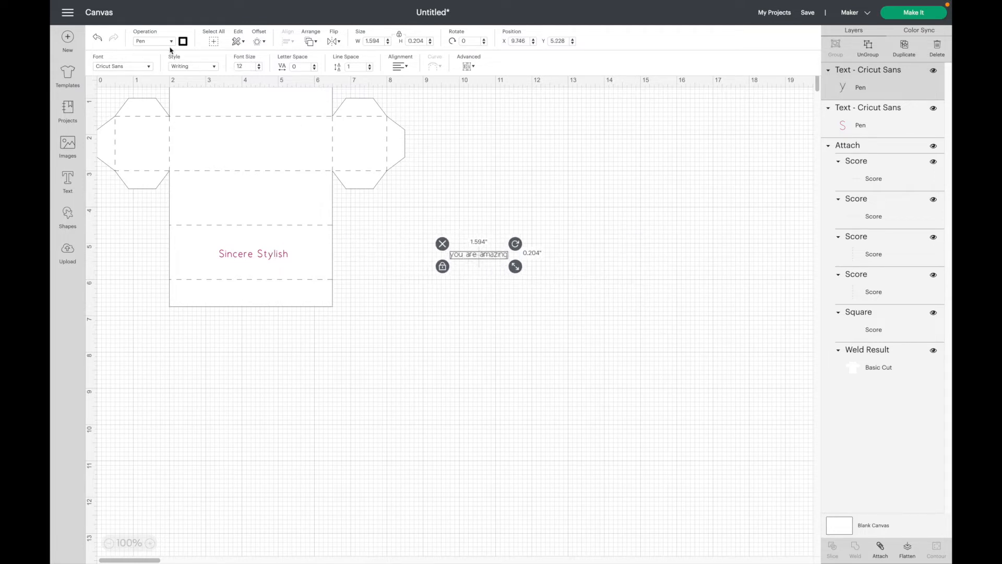
Give 'you are amazing.' a Black pen colour and 1.3 letter spacing.
left_click(183, 42)
left_click(200, 99)
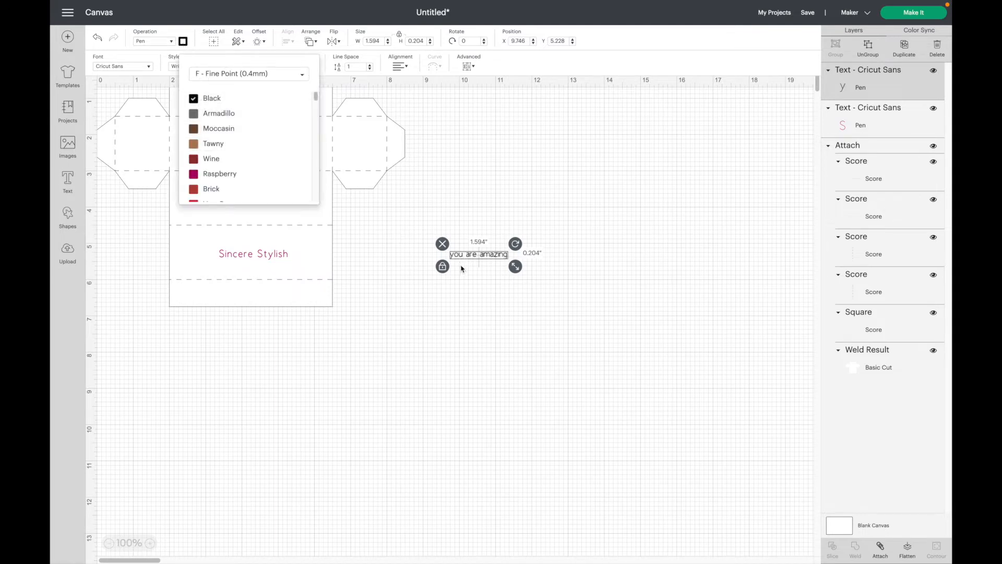
left_click(456, 139)
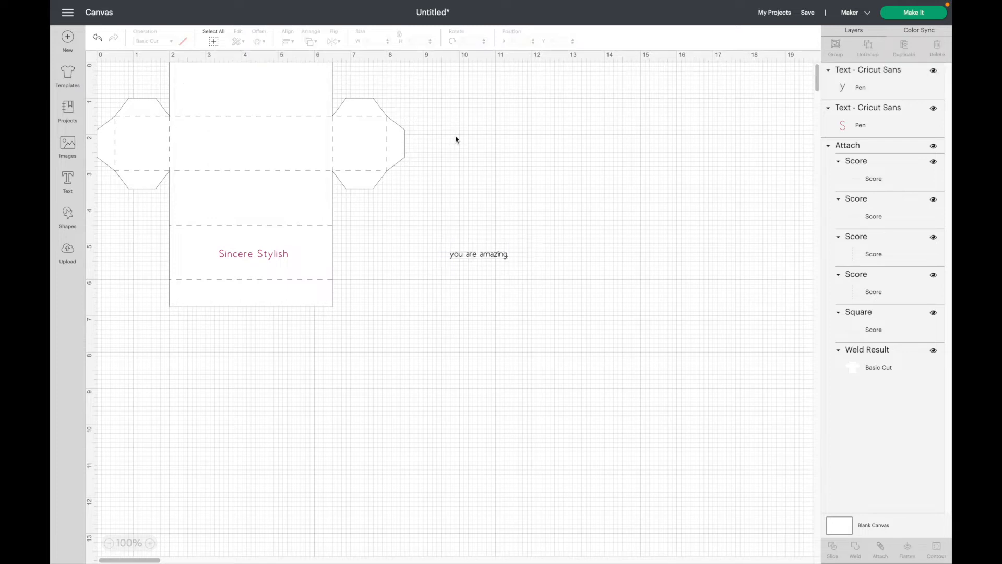
left_click(479, 255)
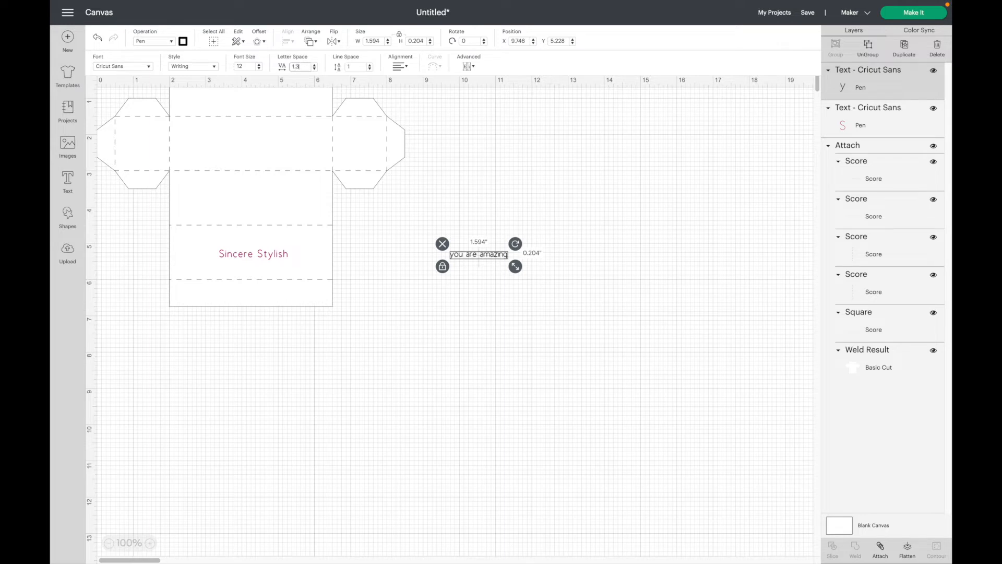
key("Return")
left_click(415, 304)
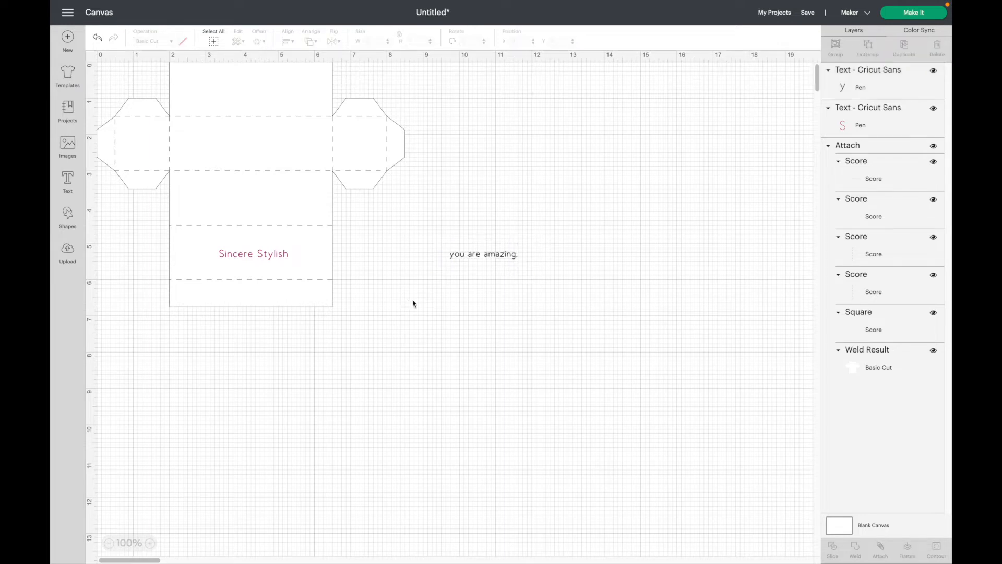
Move 'you are amazing.' to X 4.125, Y 1 and select everything.
left_click(479, 258)
left_click(519, 41)
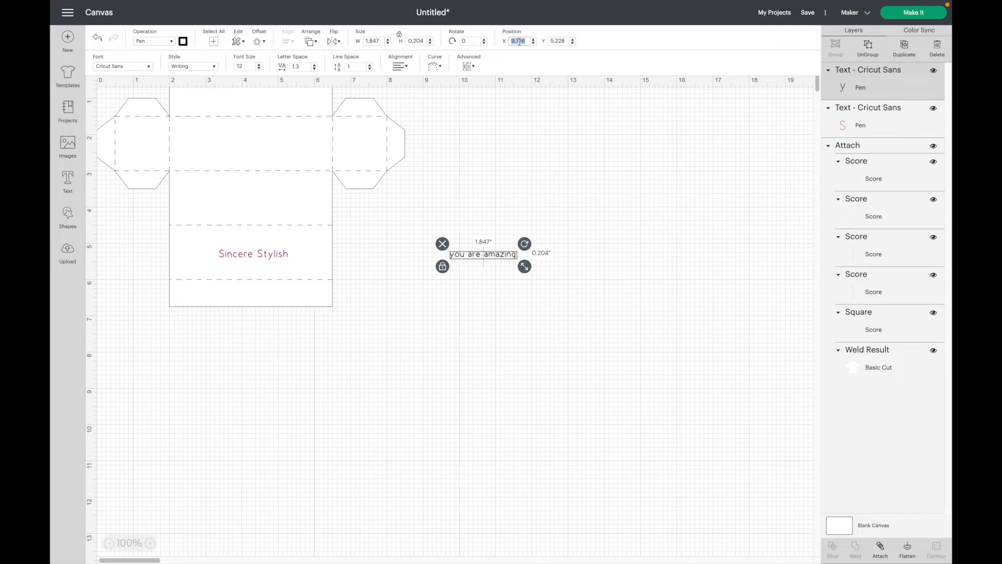
type("4.125")
key("Tab")
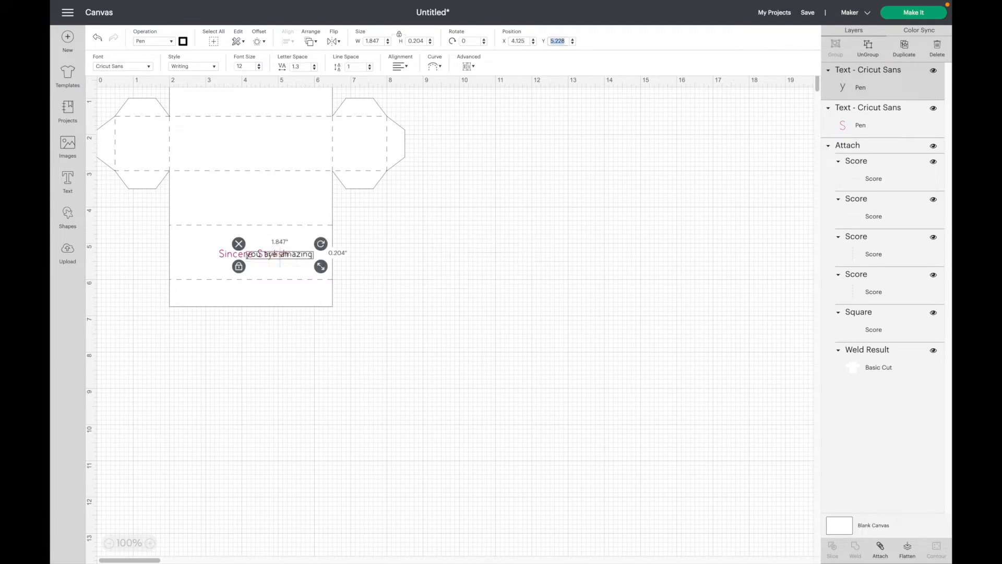
type("1")
key("Return")
left_click(421, 350)
left_click(216, 43)
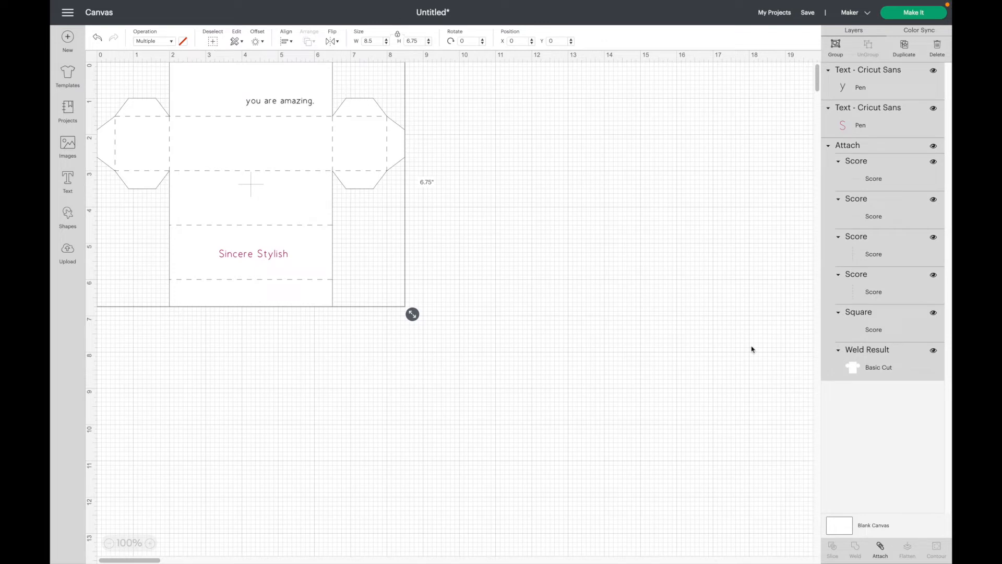
Attach both texts to the box, send it to the 12 x 12 mat, and choose Medium Cardstock.
left_click(881, 548)
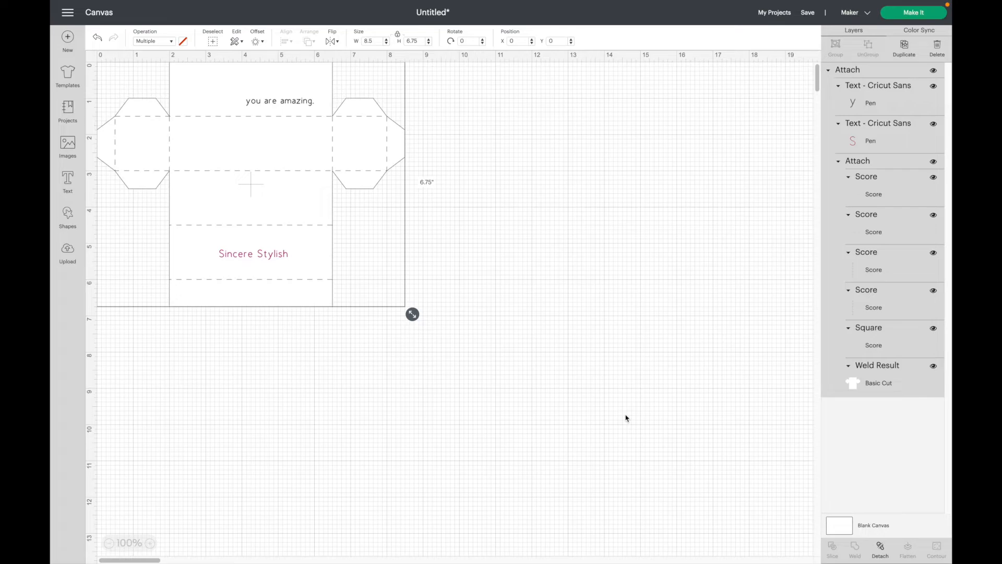
left_click(908, 15)
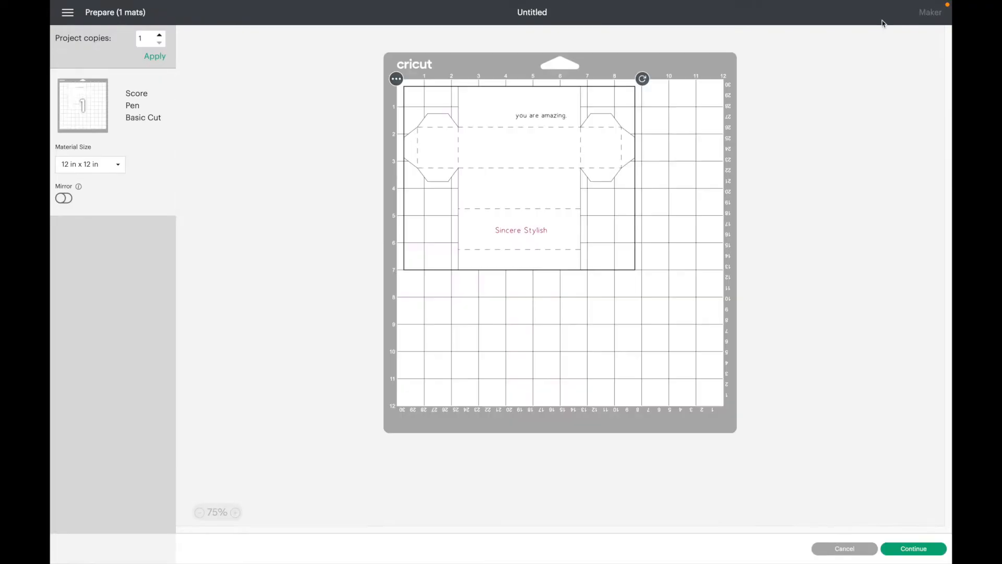
left_click(907, 548)
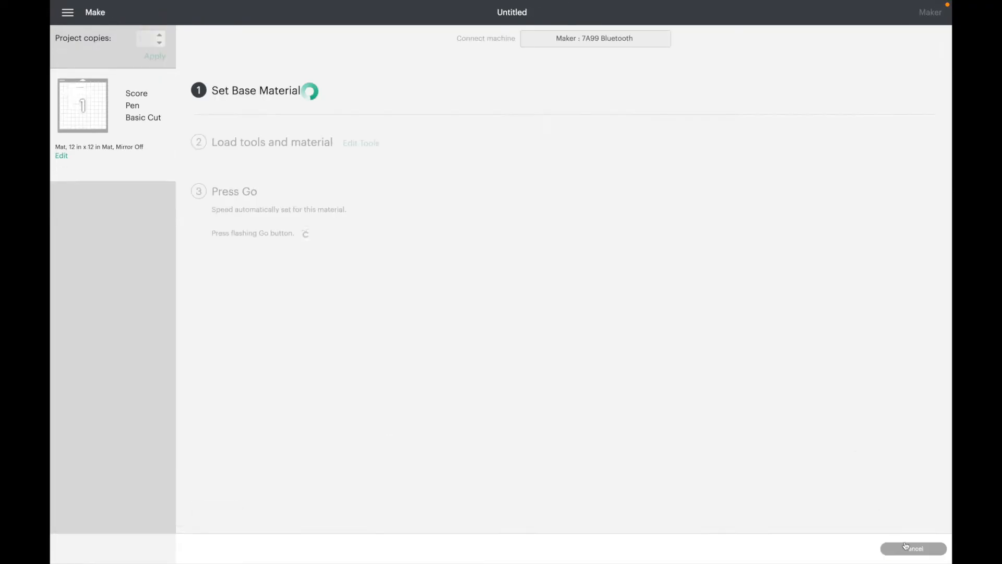
left_click(408, 148)
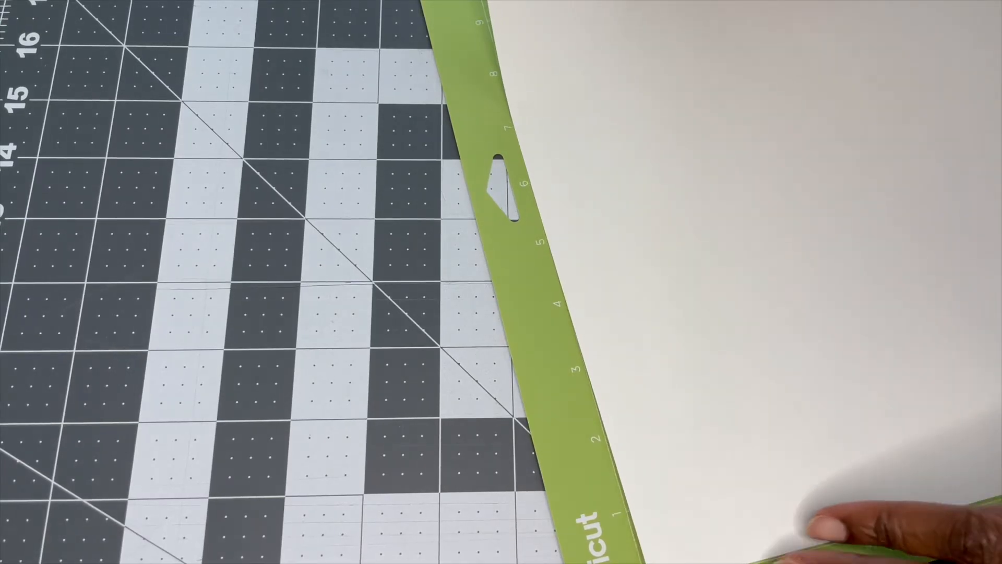